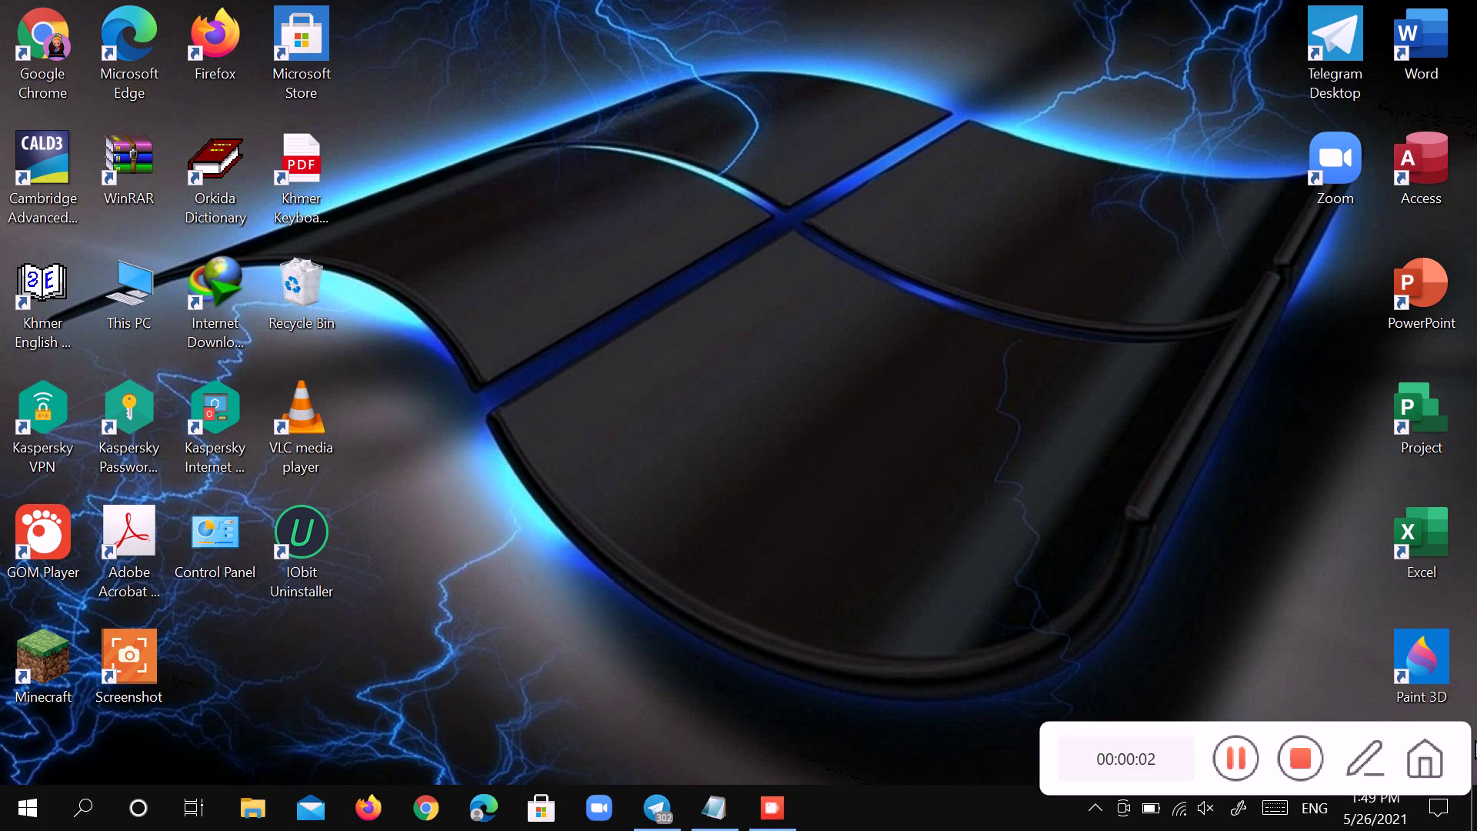
- Bring back the Notepad intro note, highlight both lines, then close it without saving
click(713, 799)
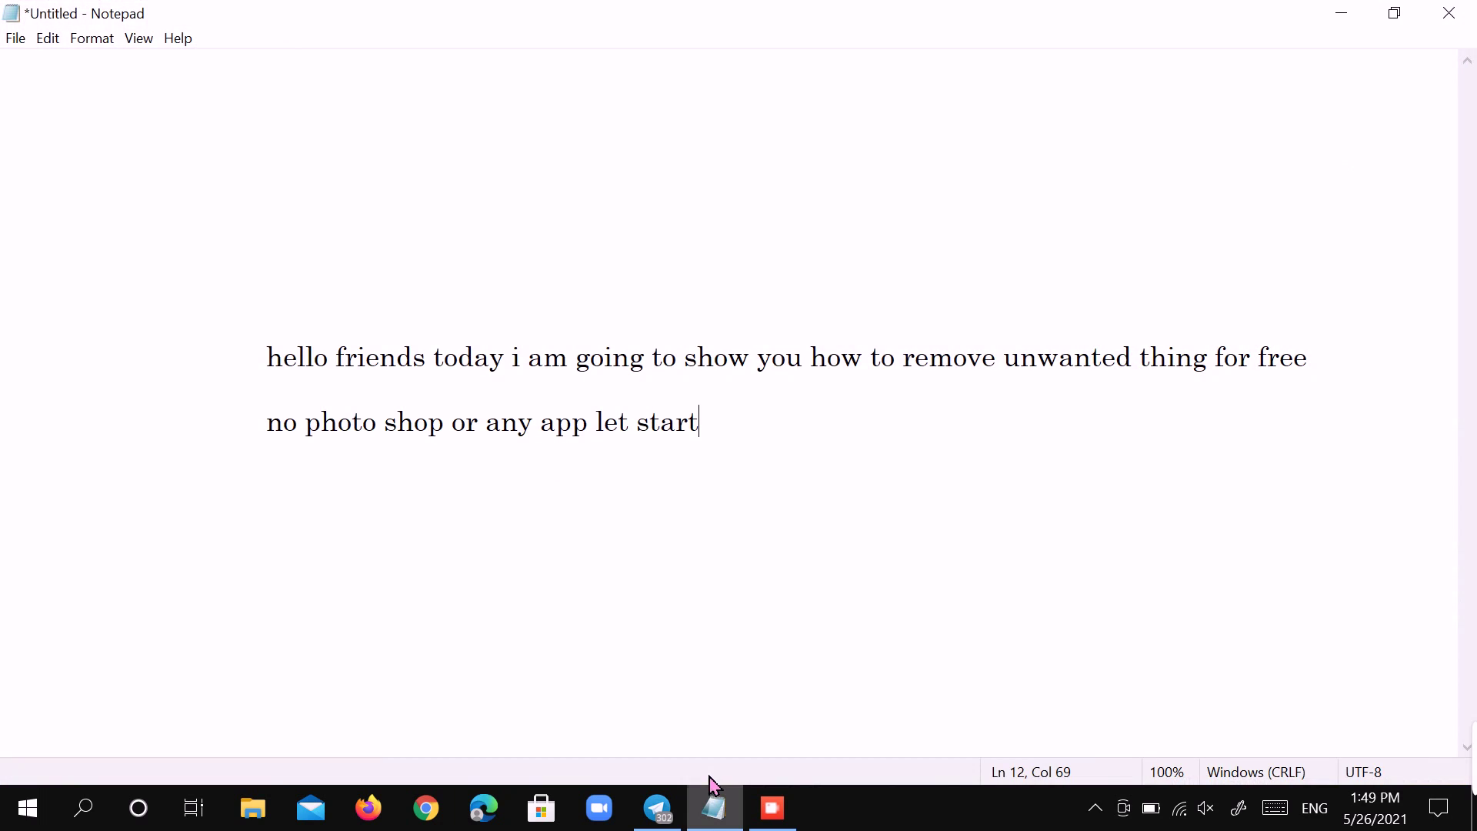
drag(285, 373, 1340, 364)
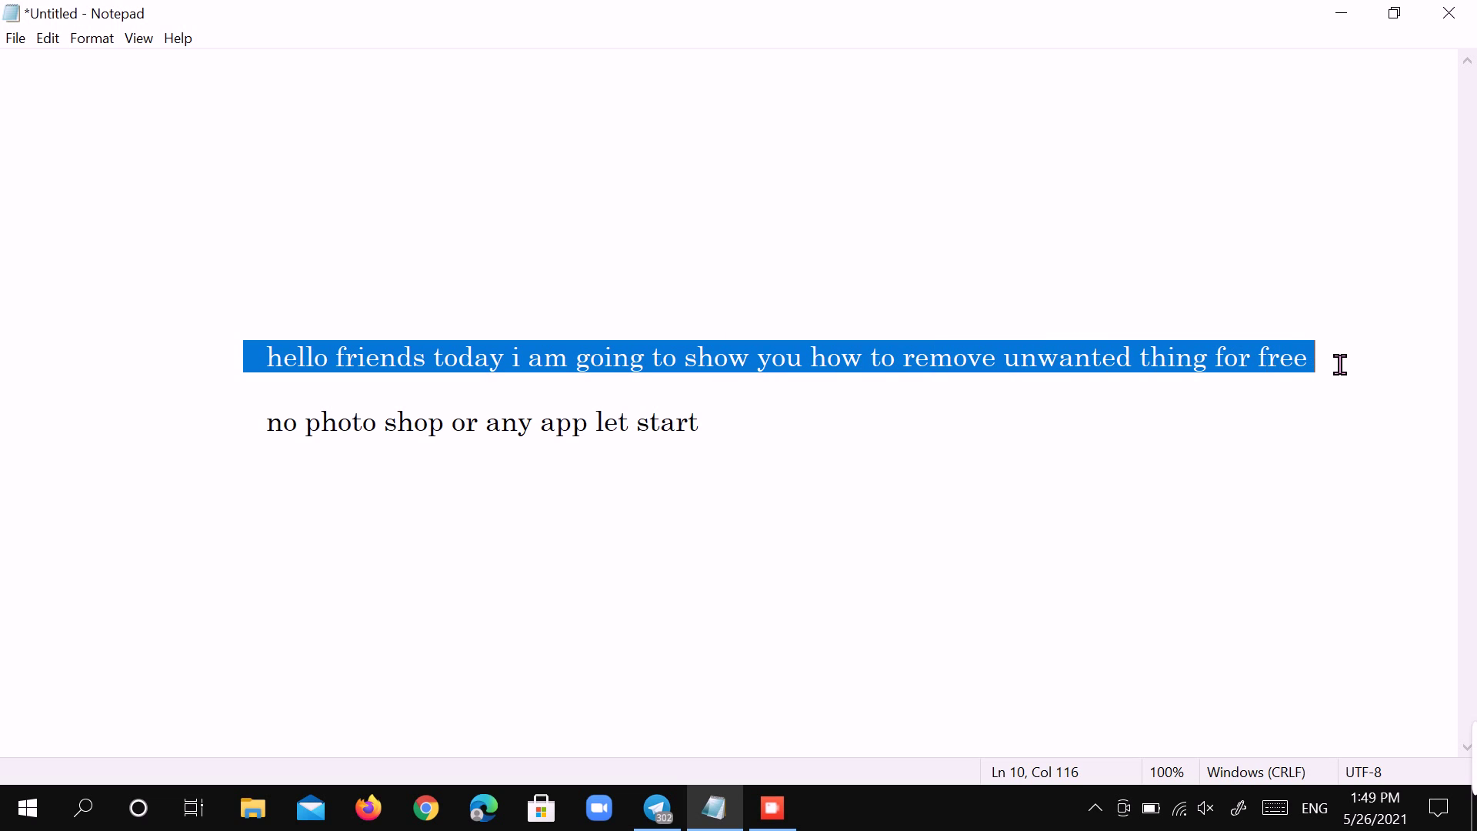
click(1038, 382)
mouse_move(274, 451)
mouse_down()
mouse_move(518, 422)
mouse_move(765, 429)
mouse_up()
click(599, 437)
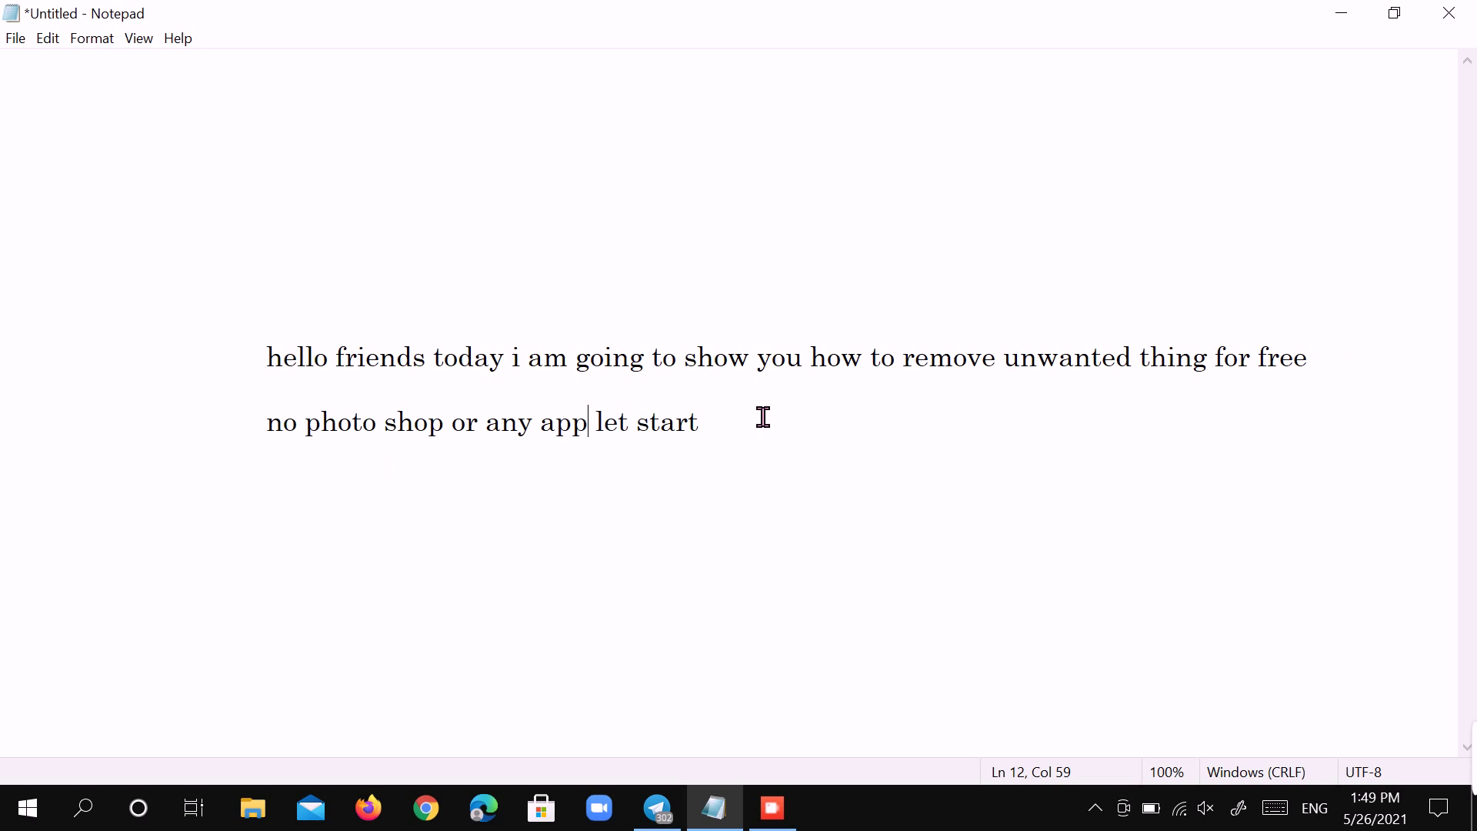
click(1461, 11)
click(767, 414)
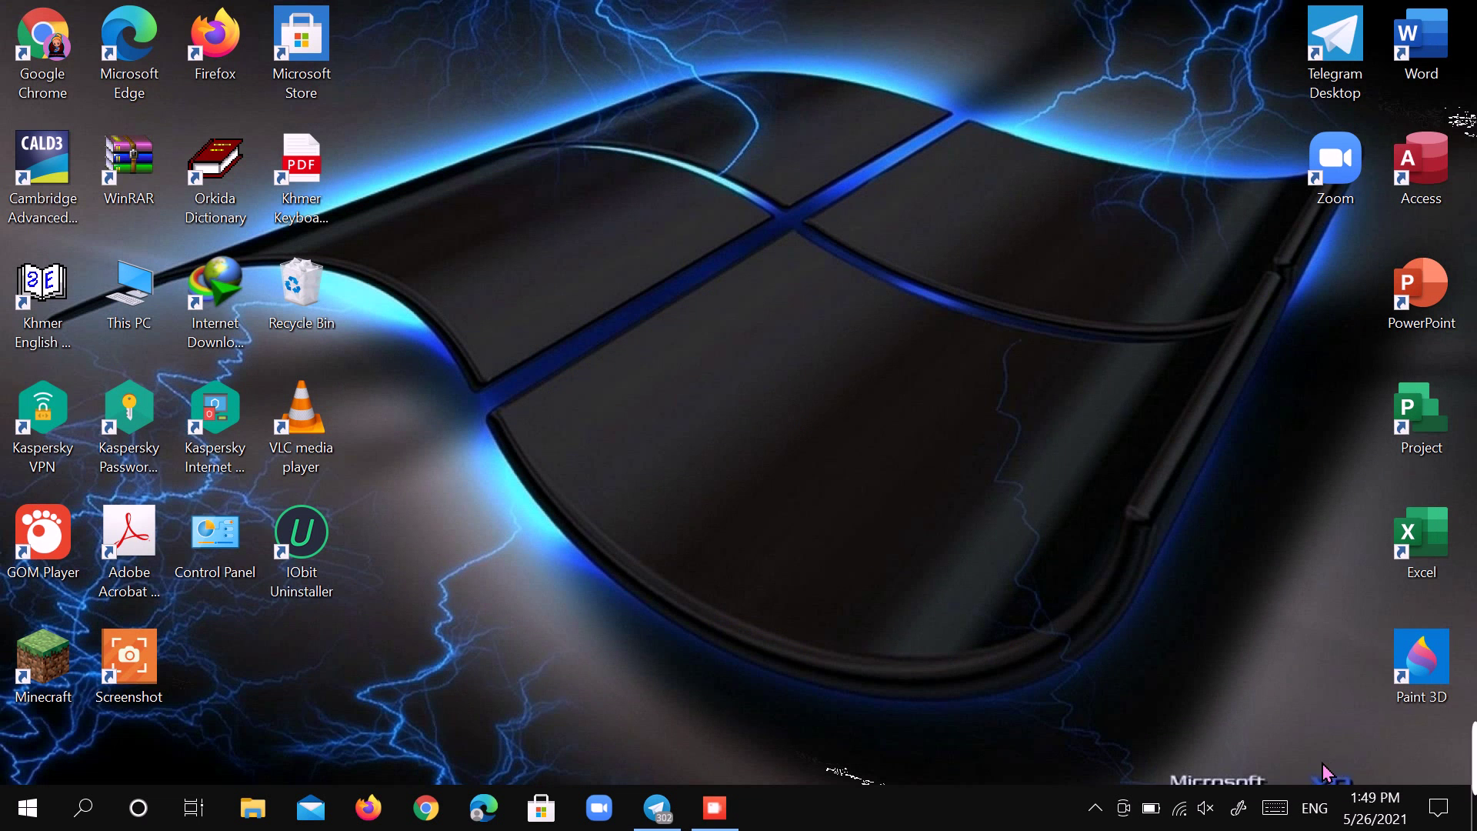
mouse_move(1424, 759)
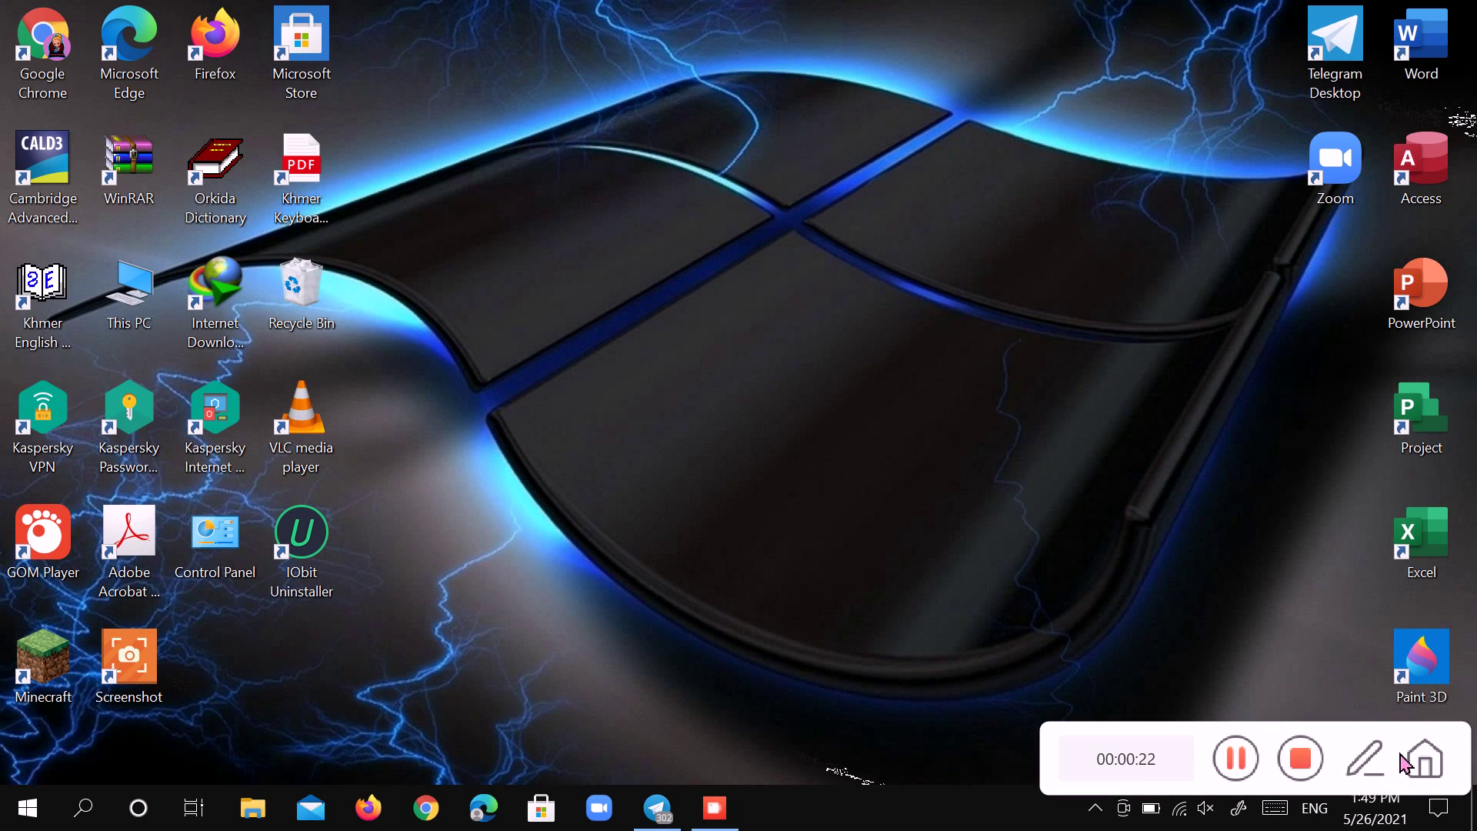
- Select the Google Chrome shortcut on the desktop to launch the browser
click(1377, 757)
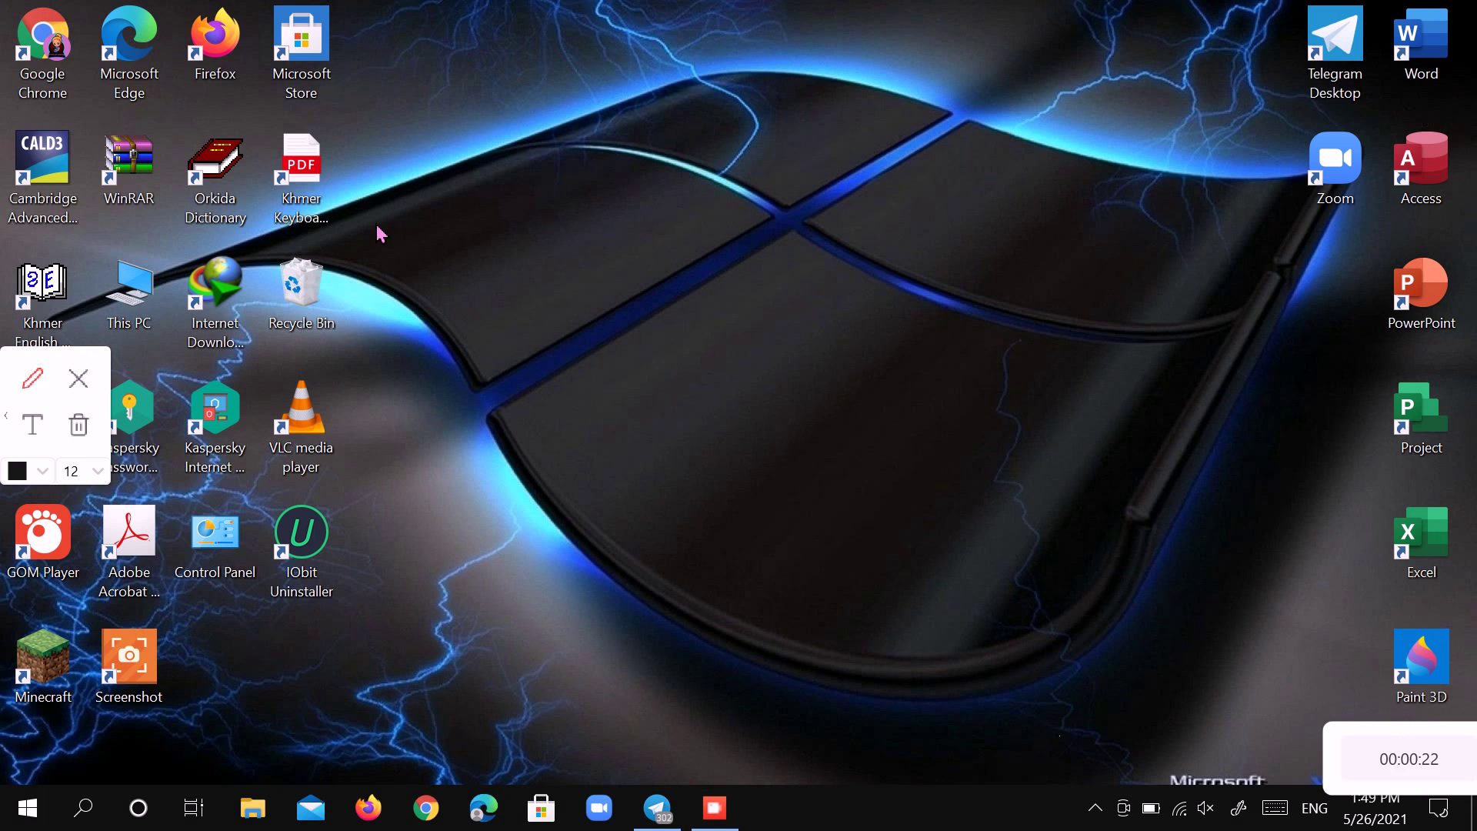
click(42, 471)
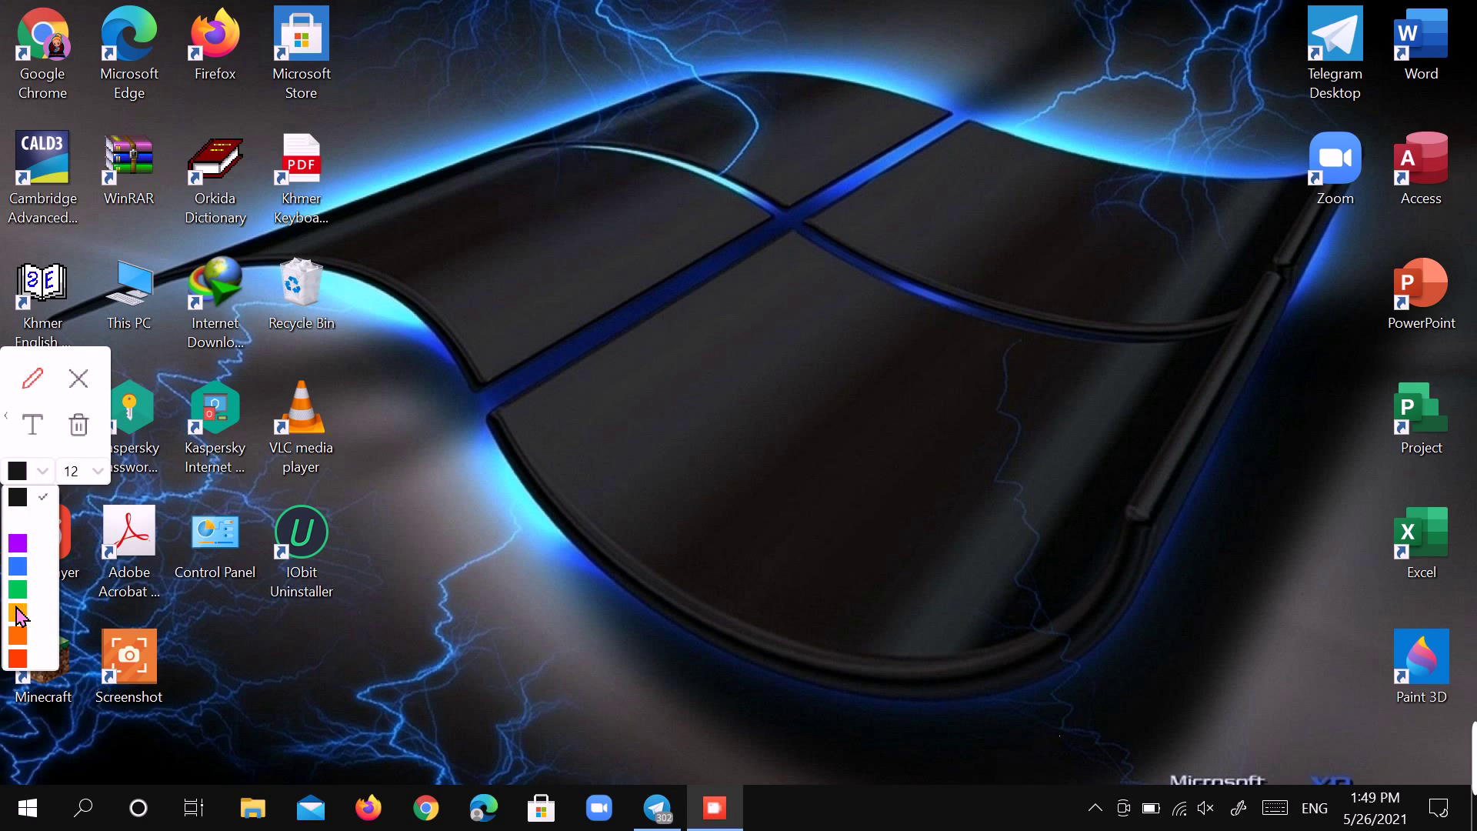
click(18, 612)
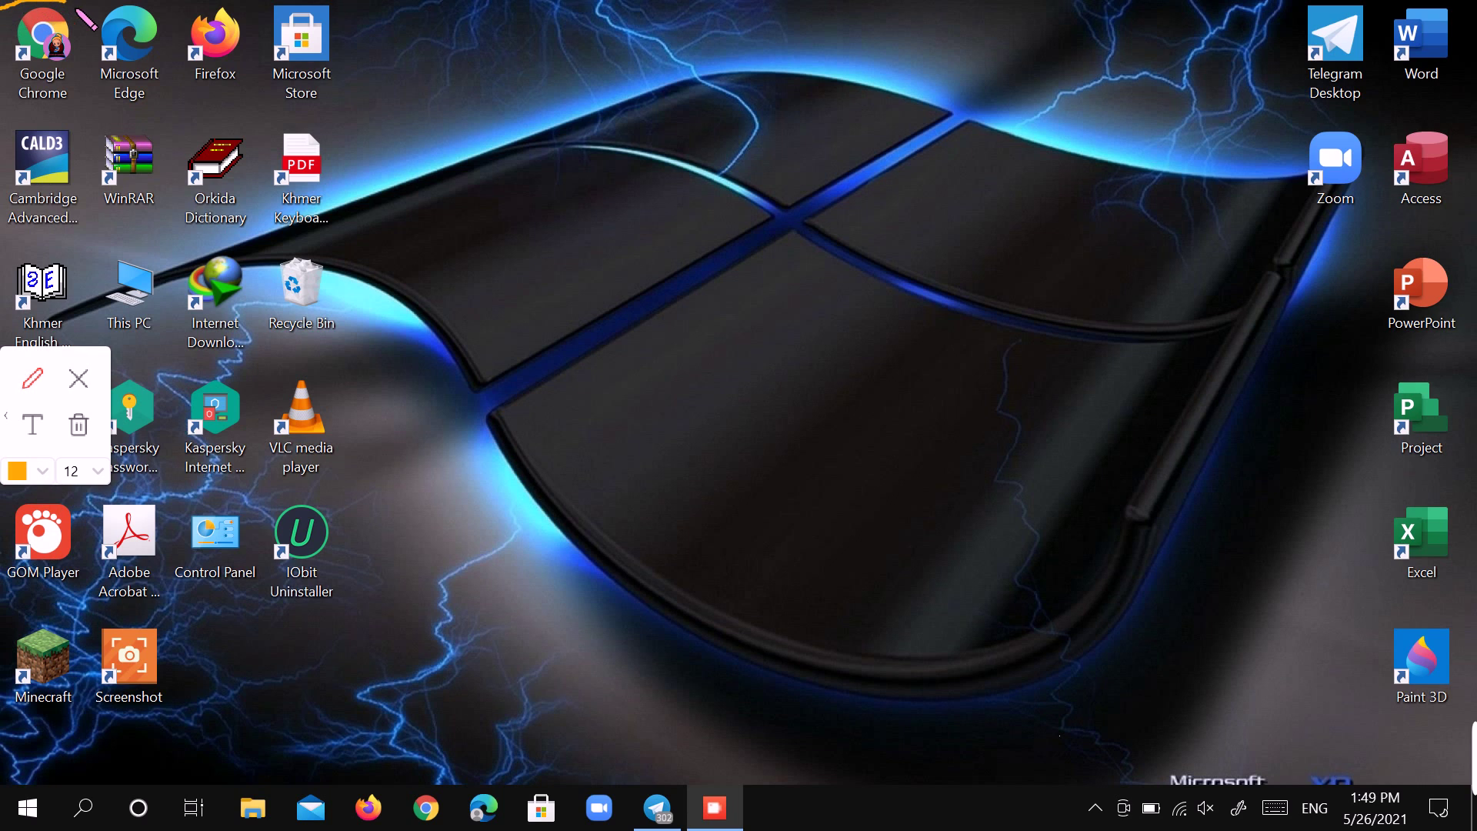
mouse_move(71, 12)
mouse_down()
mouse_move(39, 115)
mouse_move(25, 43)
mouse_up()
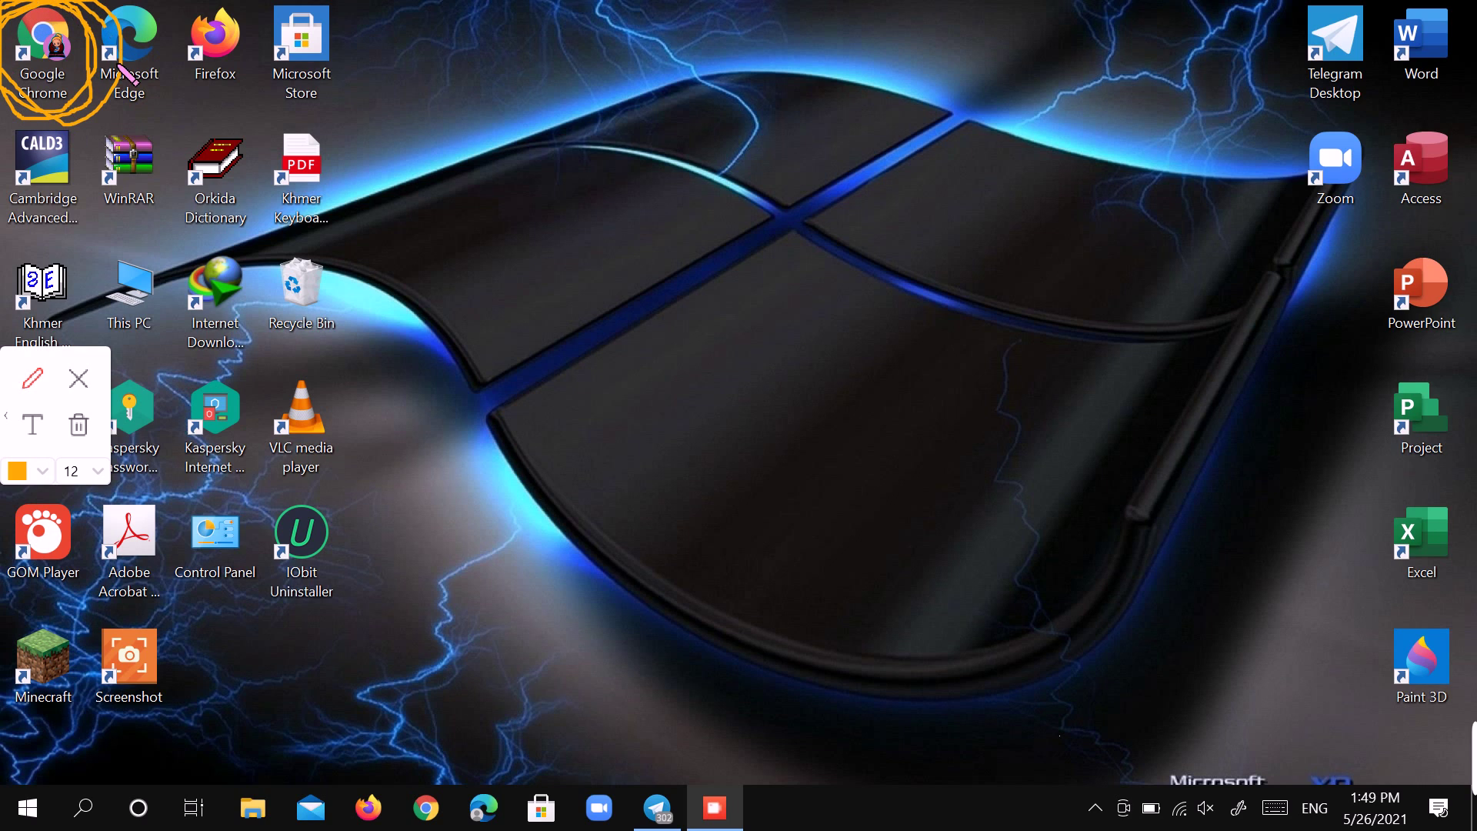
click(79, 426)
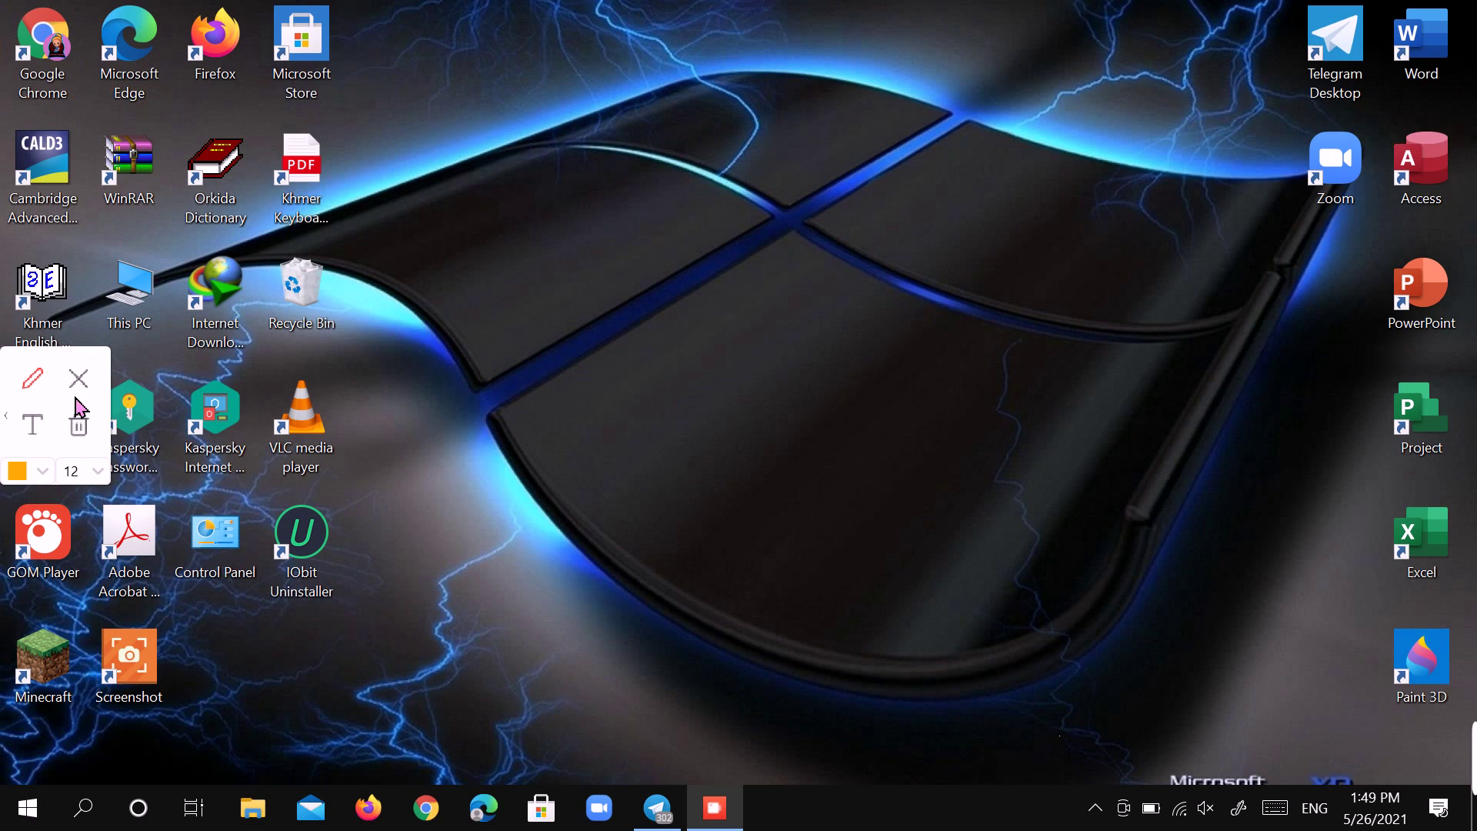
click(82, 380)
- Search the web for 'theinpaint' using the Secure Search suggestion
double_click(42, 89)
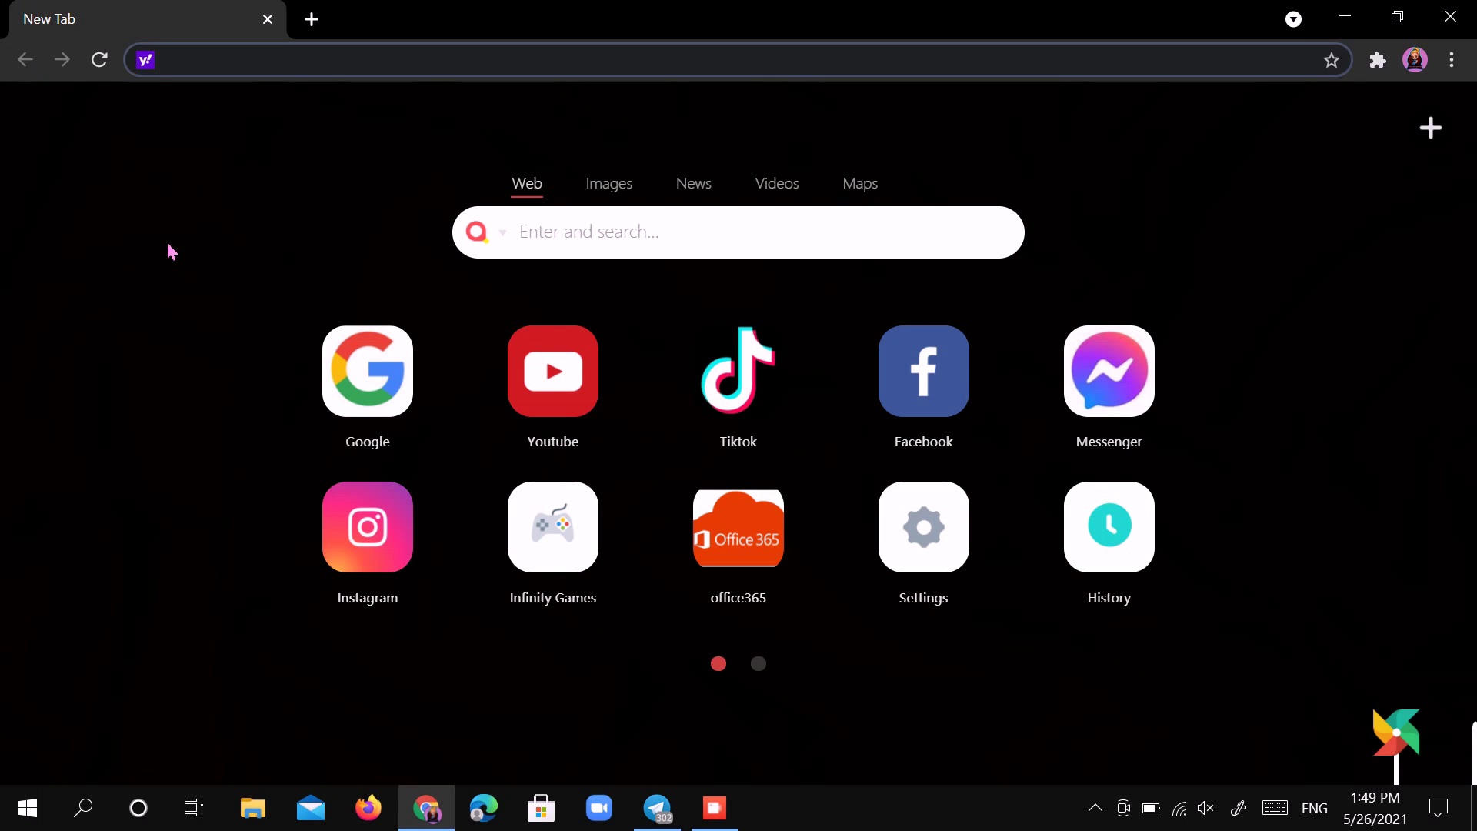
text(the)
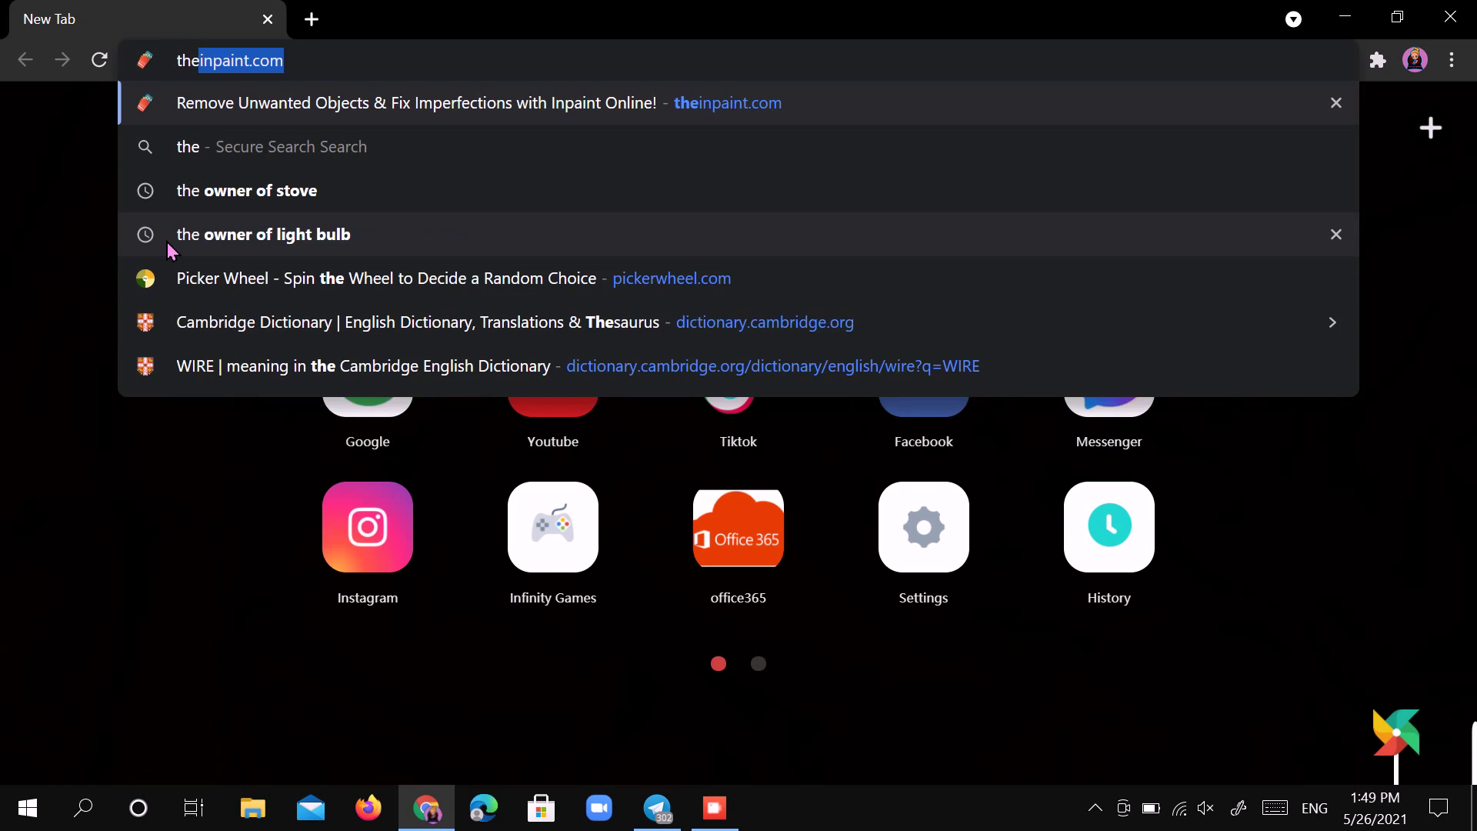
text(in)
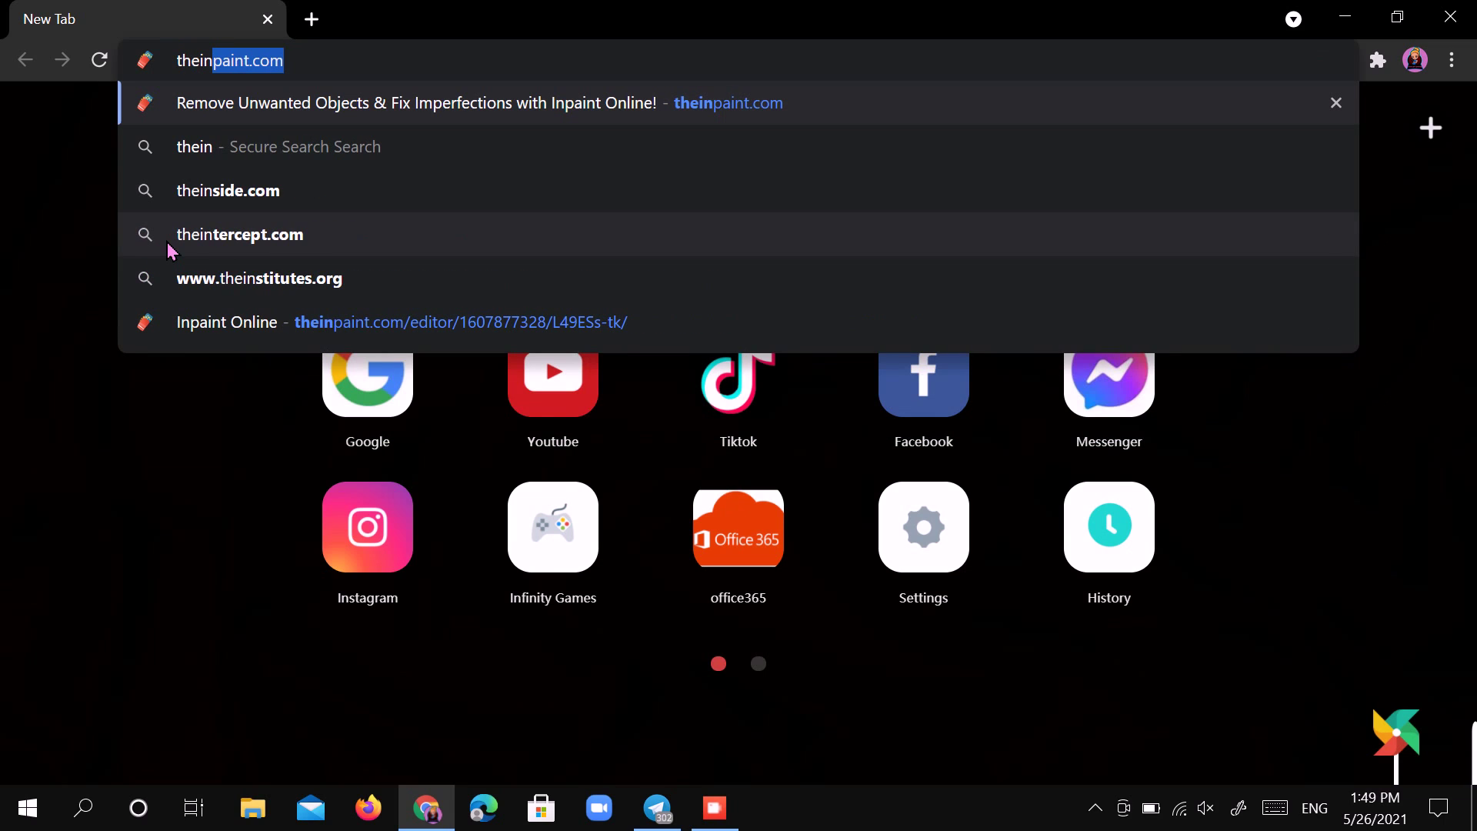
text(pain)
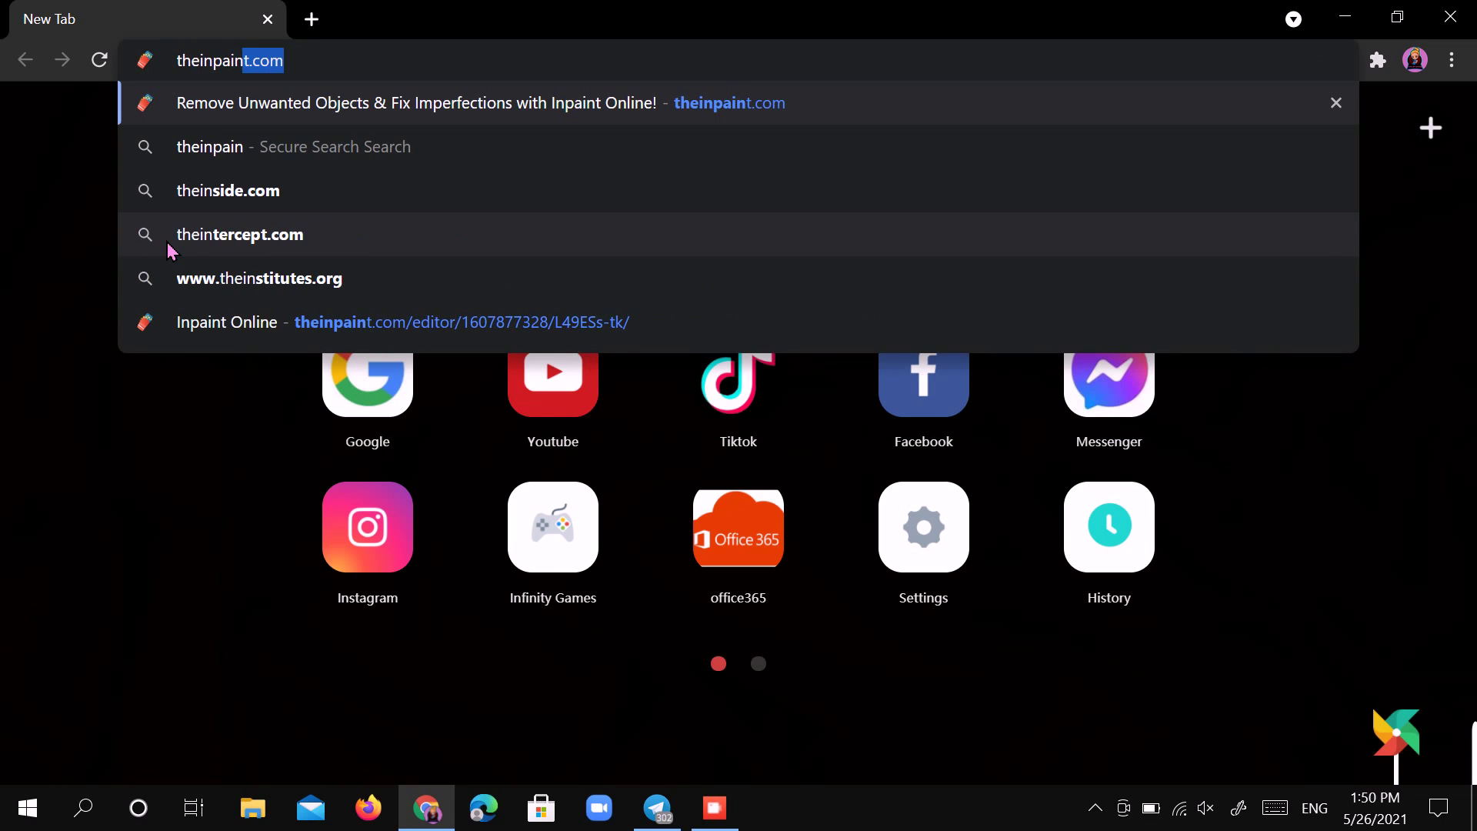
text(t)
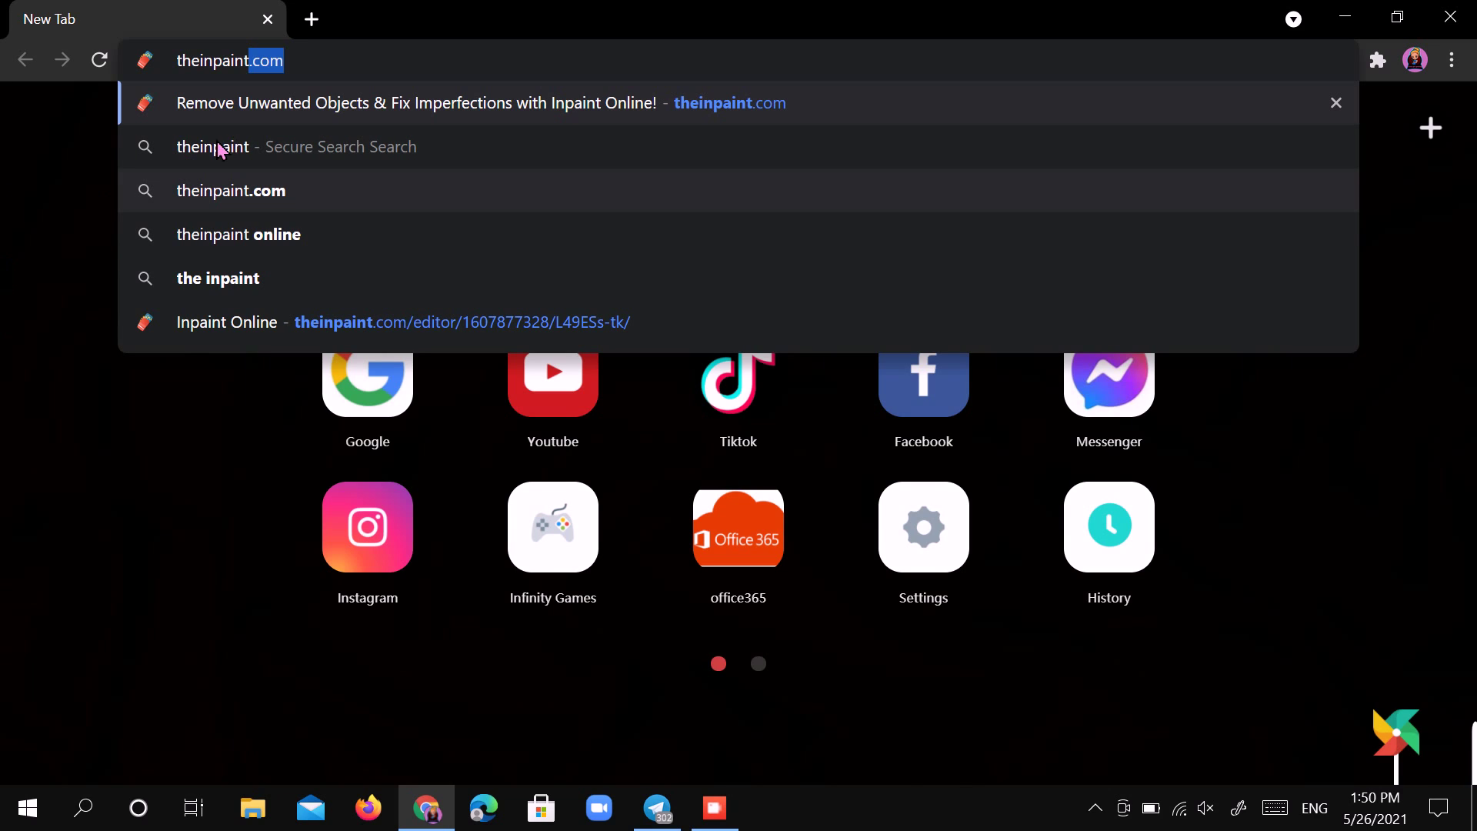
click(190, 152)
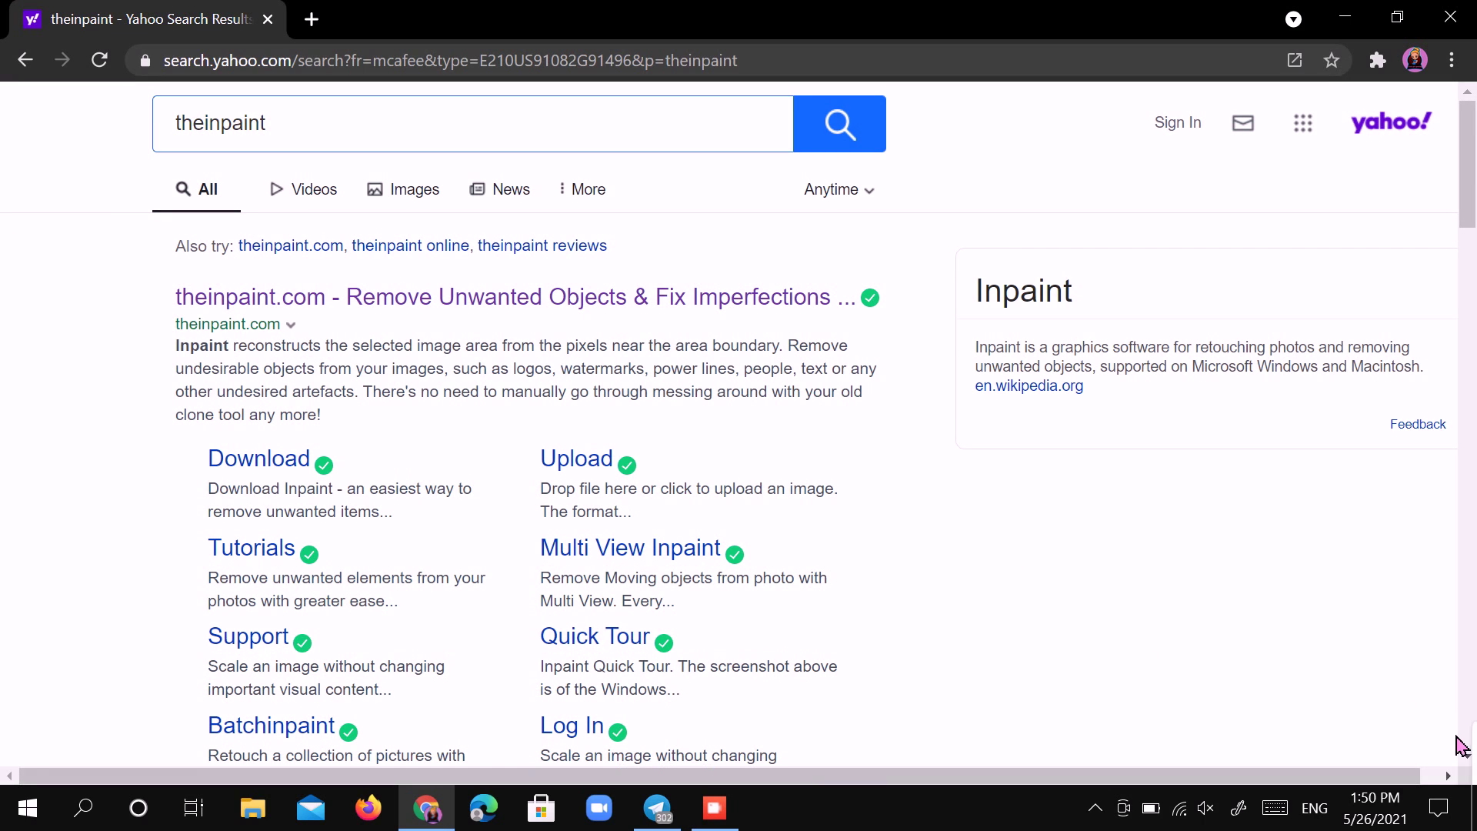
mouse_move(1396, 738)
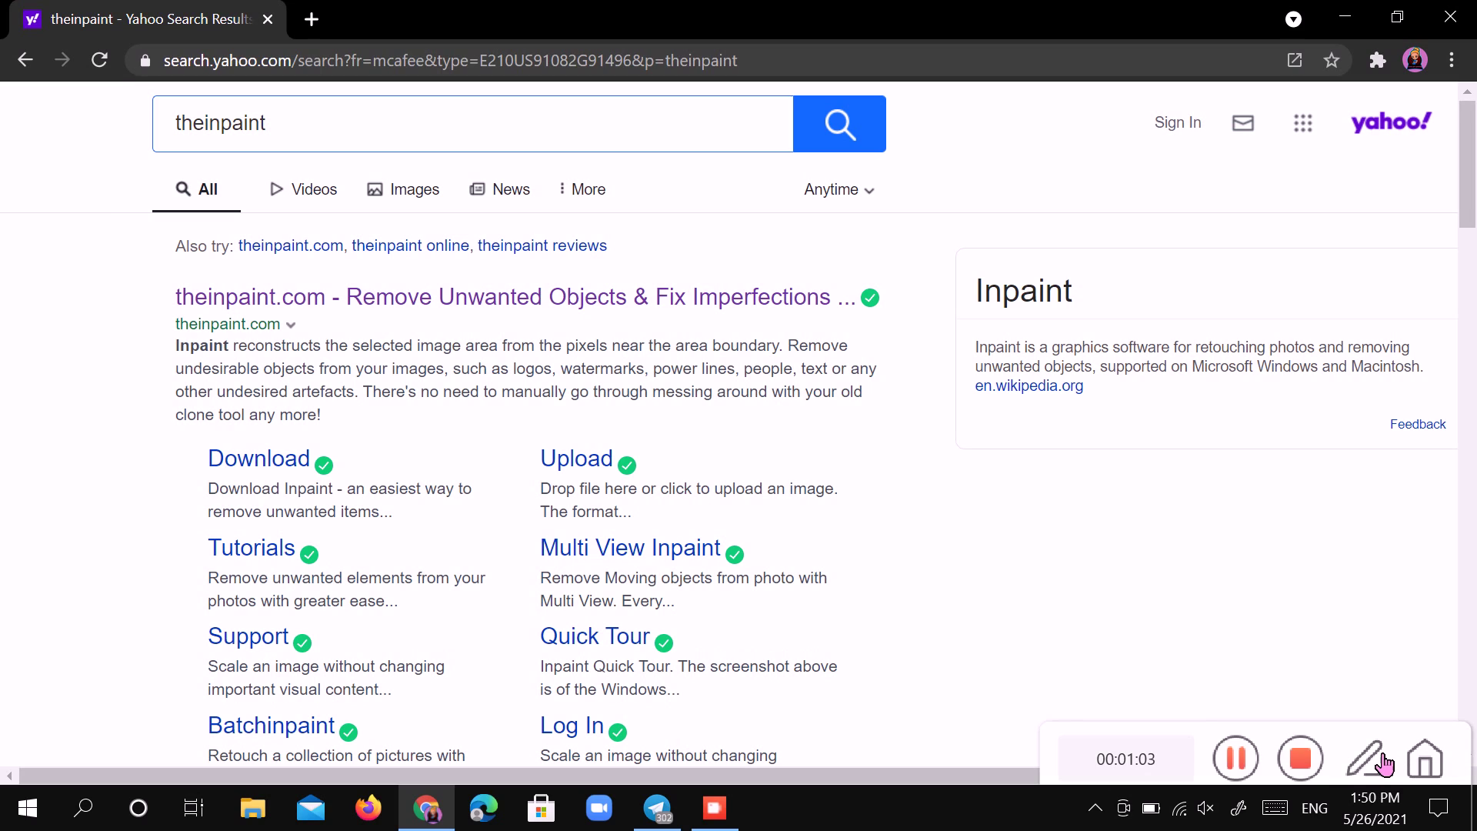
- Highlight the theinpaint.com listing title on the Yahoo results page
click(1383, 763)
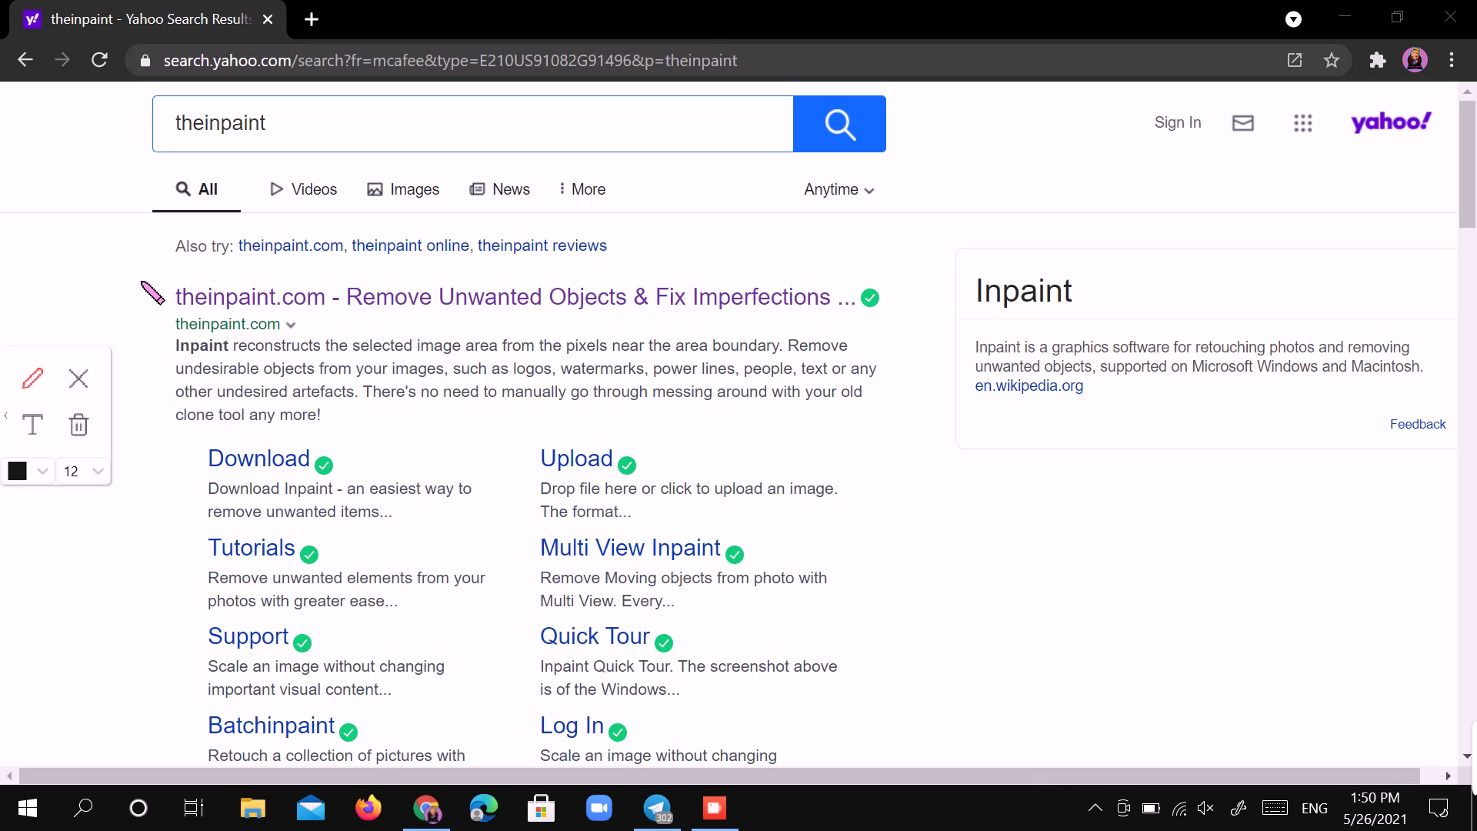
drag(141, 280, 807, 252)
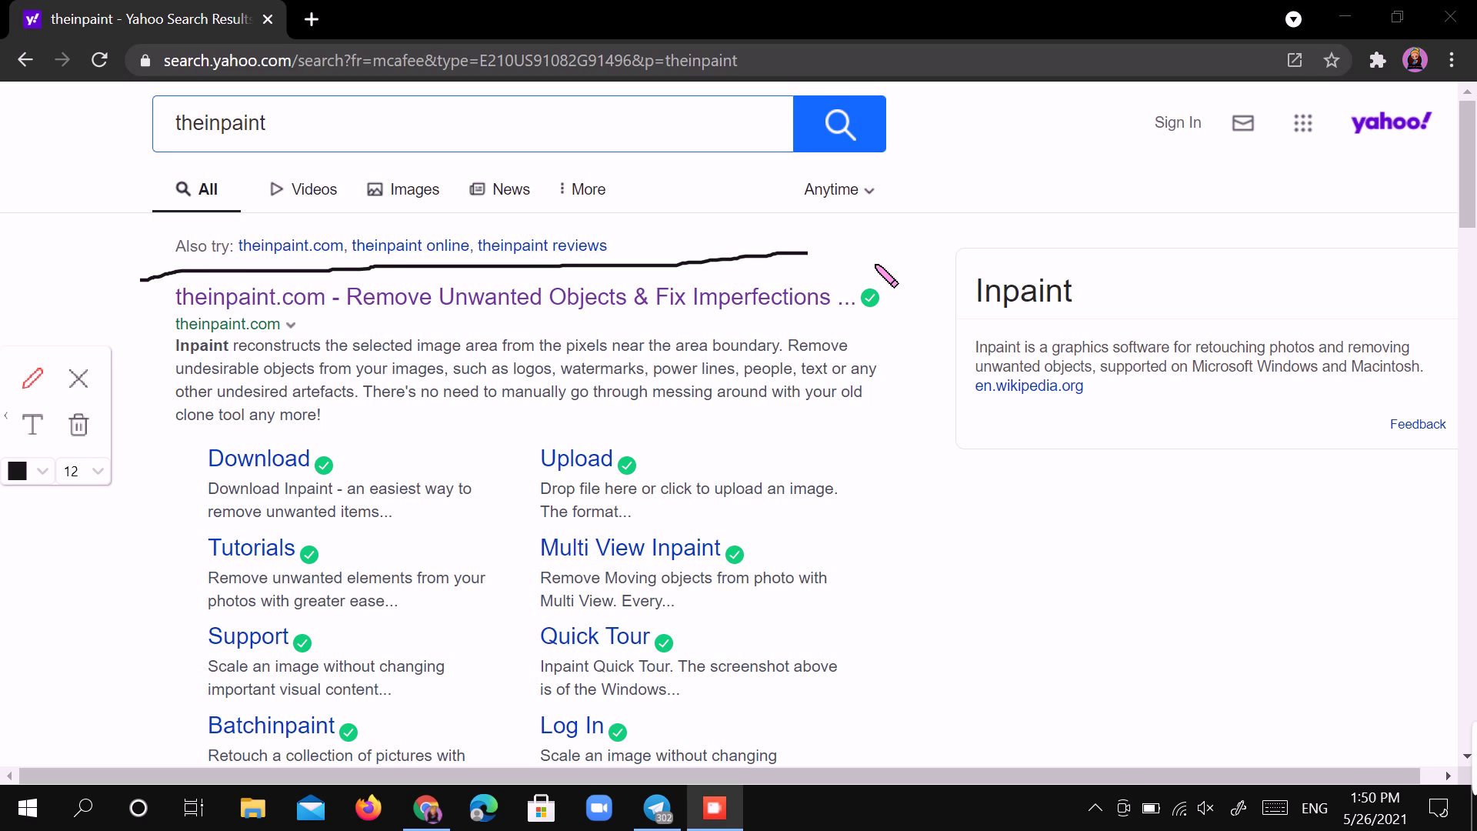
mouse_move(876, 266)
mouse_down()
mouse_move(331, 418)
mouse_move(204, 435)
mouse_move(139, 283)
mouse_up()
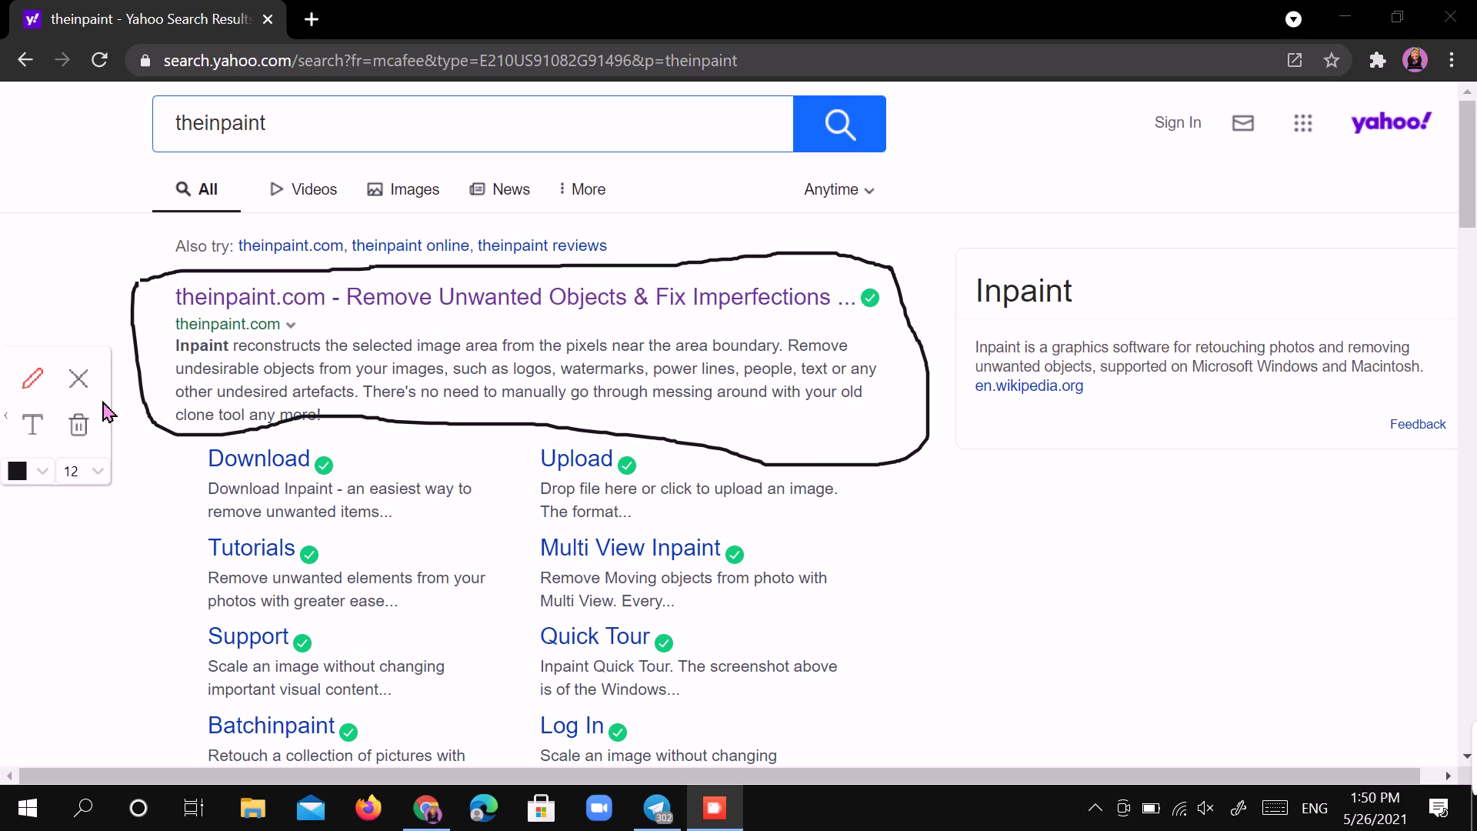
click(81, 430)
click(79, 377)
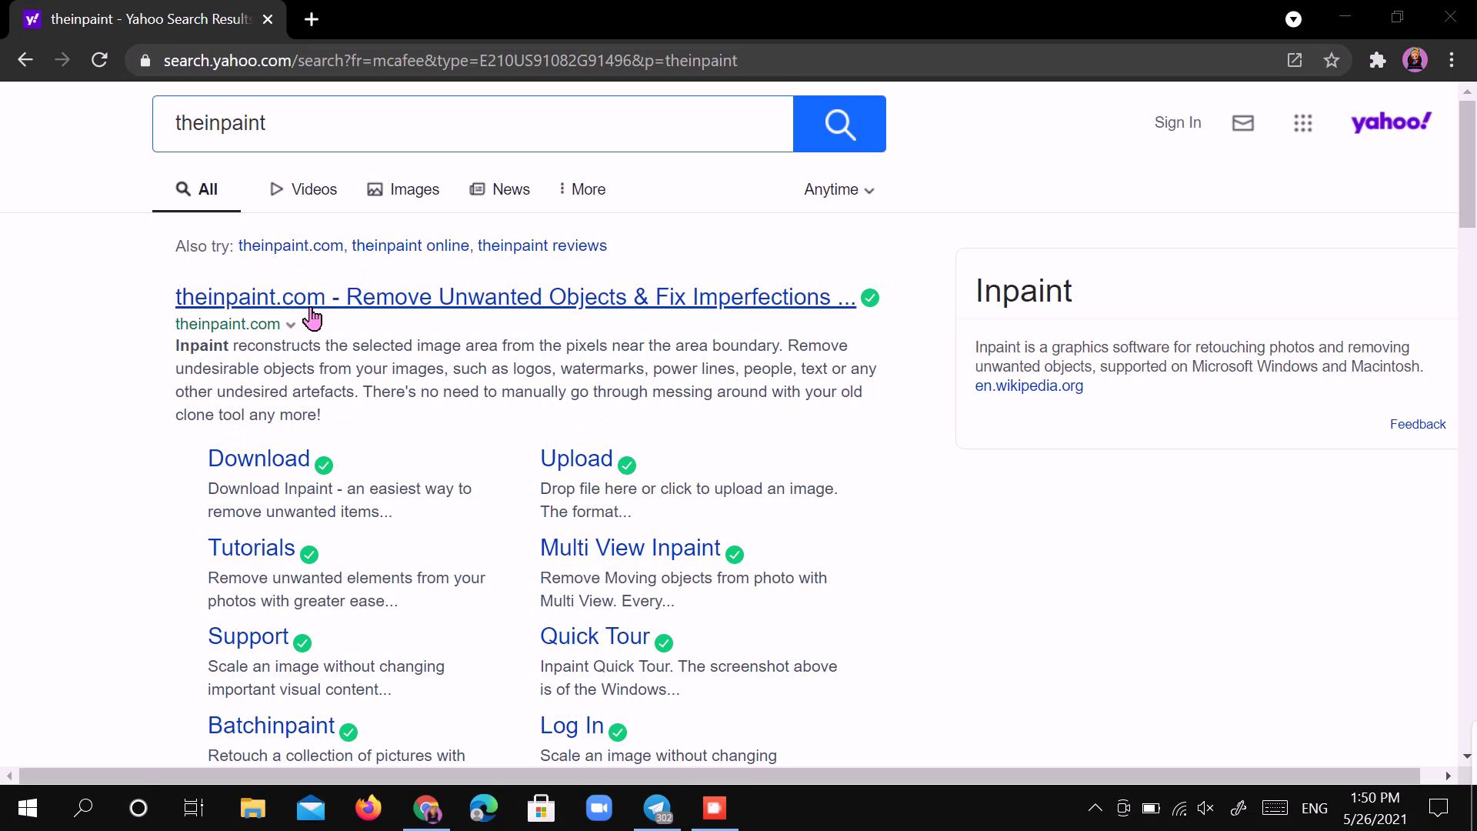
- Open the theinpaint.com result in a new tab and scroll down to TRY IT ONLINE
click(310, 315)
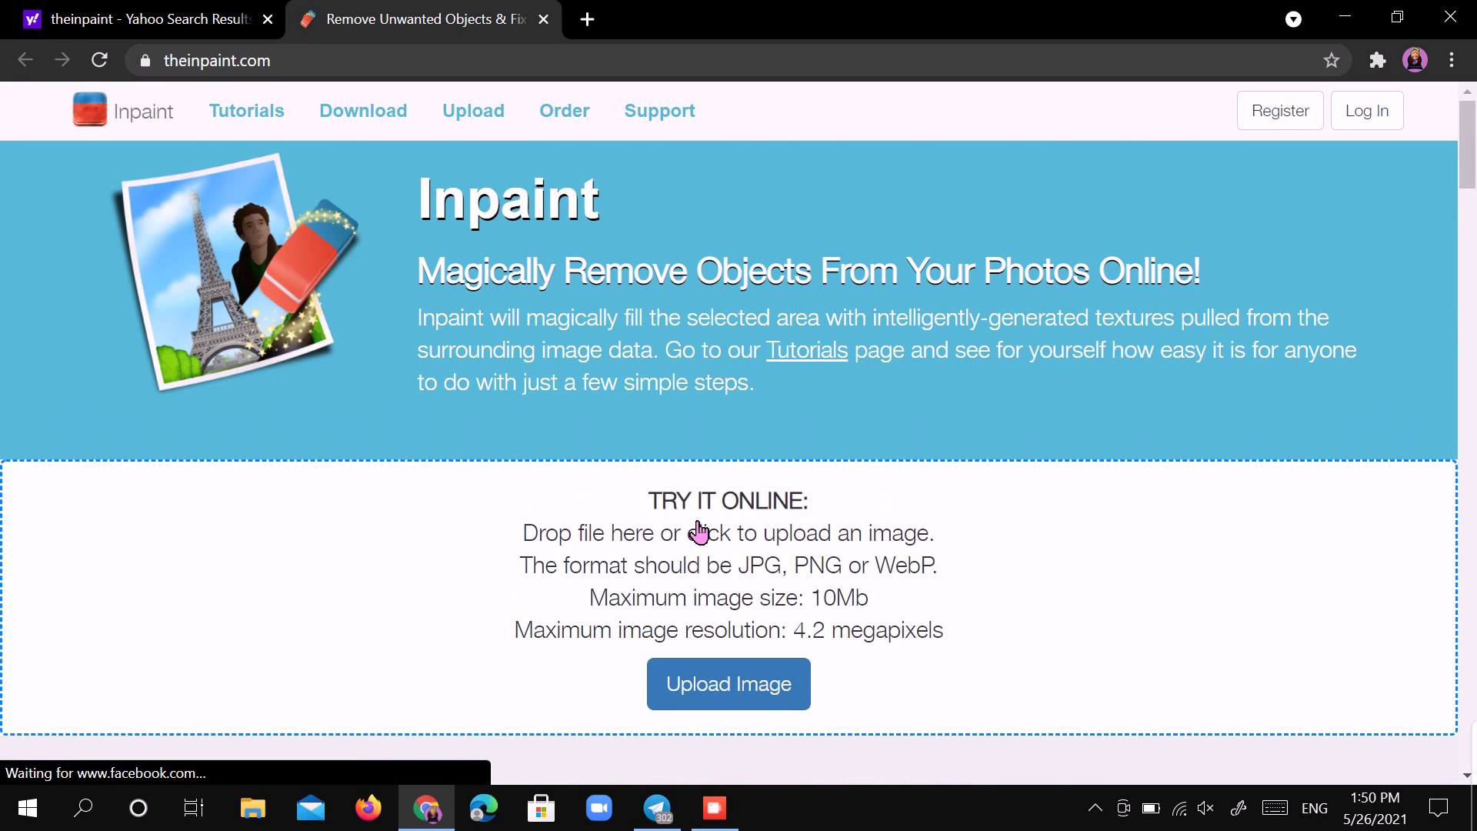
scroll(913, 566, down, 1)
scroll(953, 571, down, 1)
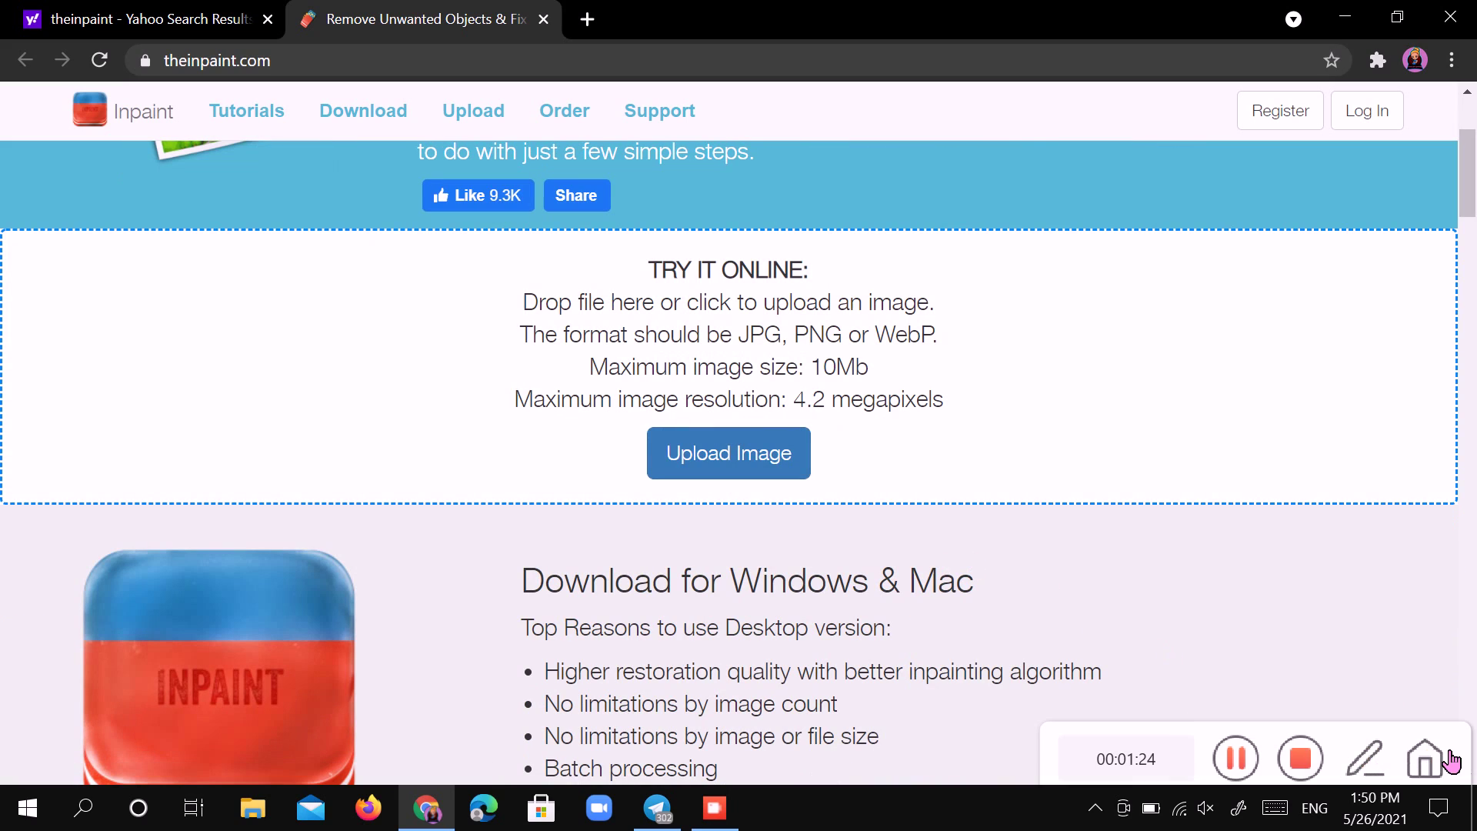
- Start uploading an image from the computer with the Upload Image button
click(1383, 761)
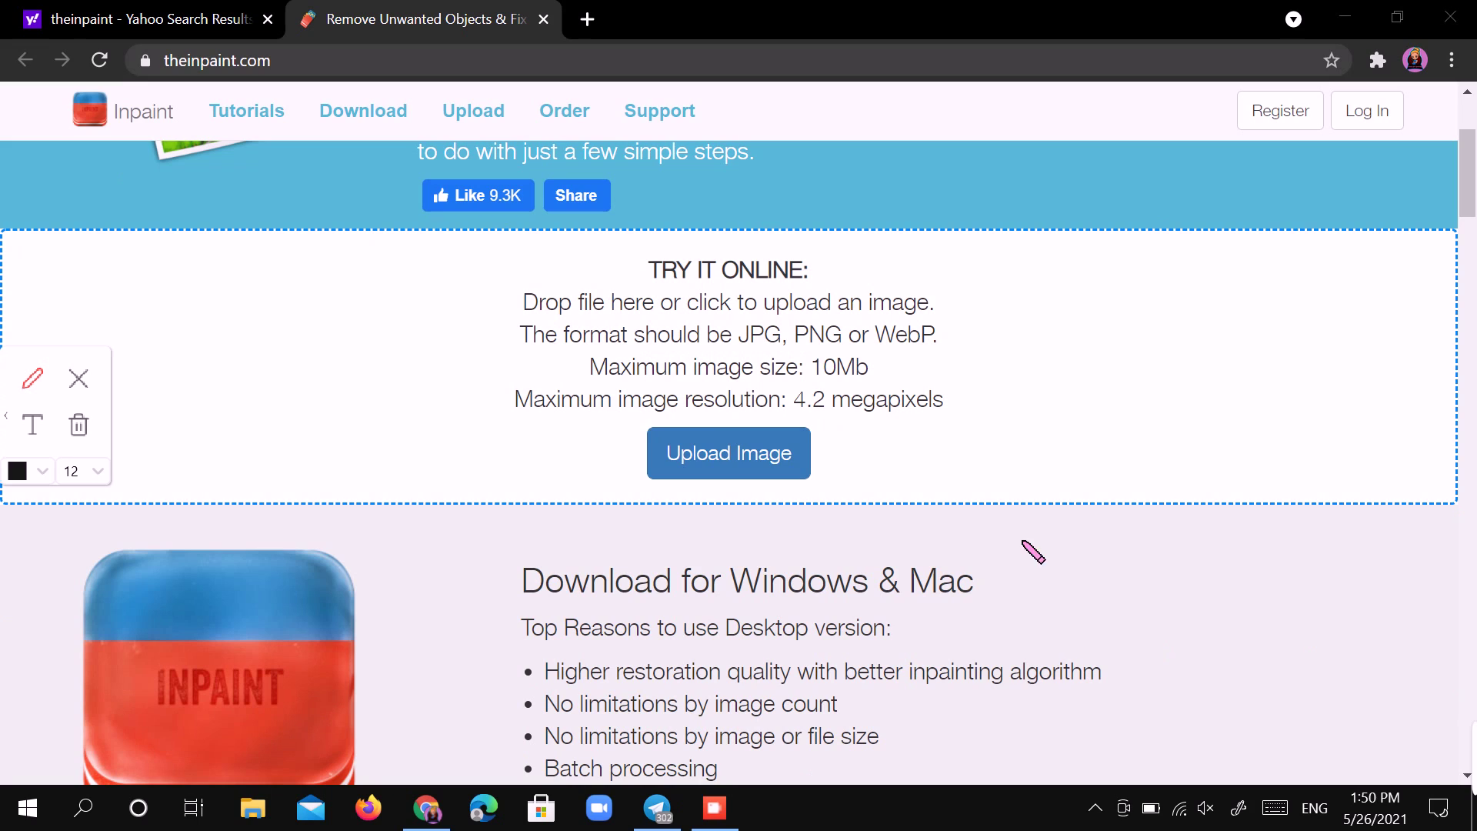
mouse_move(624, 421)
mouse_down()
mouse_move(751, 422)
mouse_move(870, 504)
mouse_move(627, 412)
mouse_move(673, 573)
mouse_up()
mouse_move(428, 530)
mouse_down()
mouse_move(564, 592)
mouse_move(544, 610)
mouse_move(1035, 488)
mouse_move(927, 569)
mouse_move(833, 404)
mouse_up()
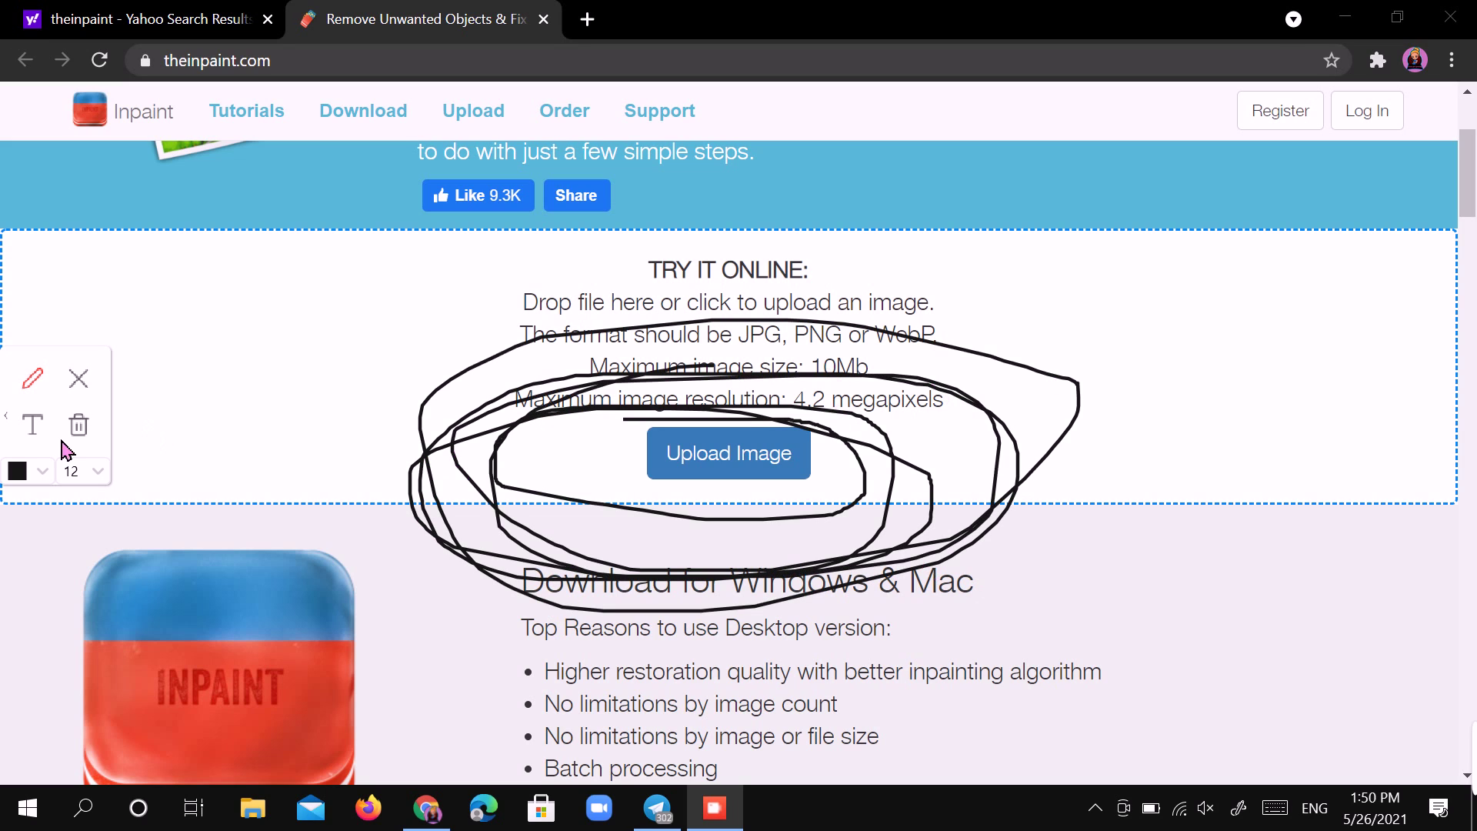
click(87, 431)
click(81, 385)
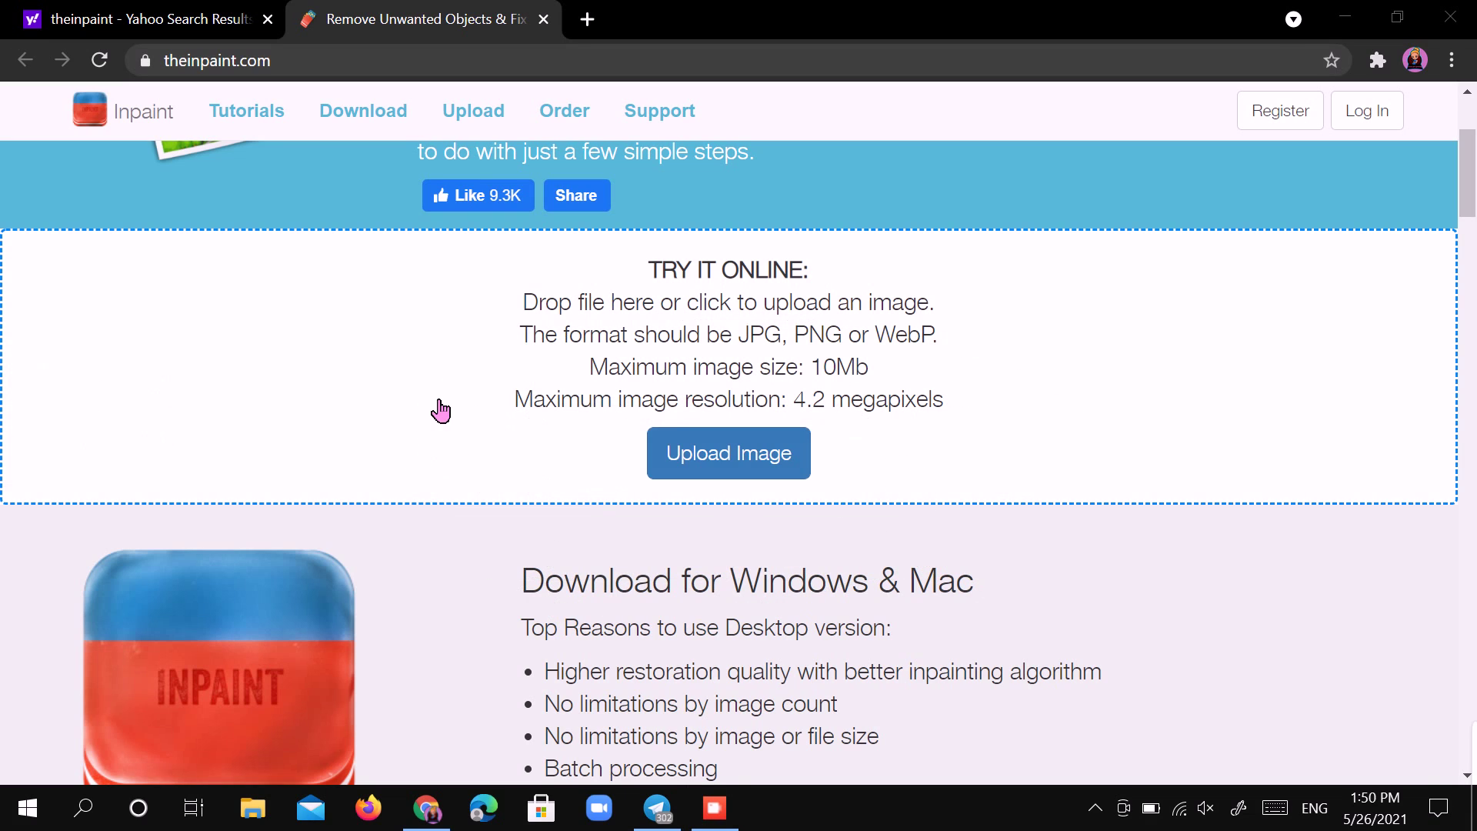
click(740, 447)
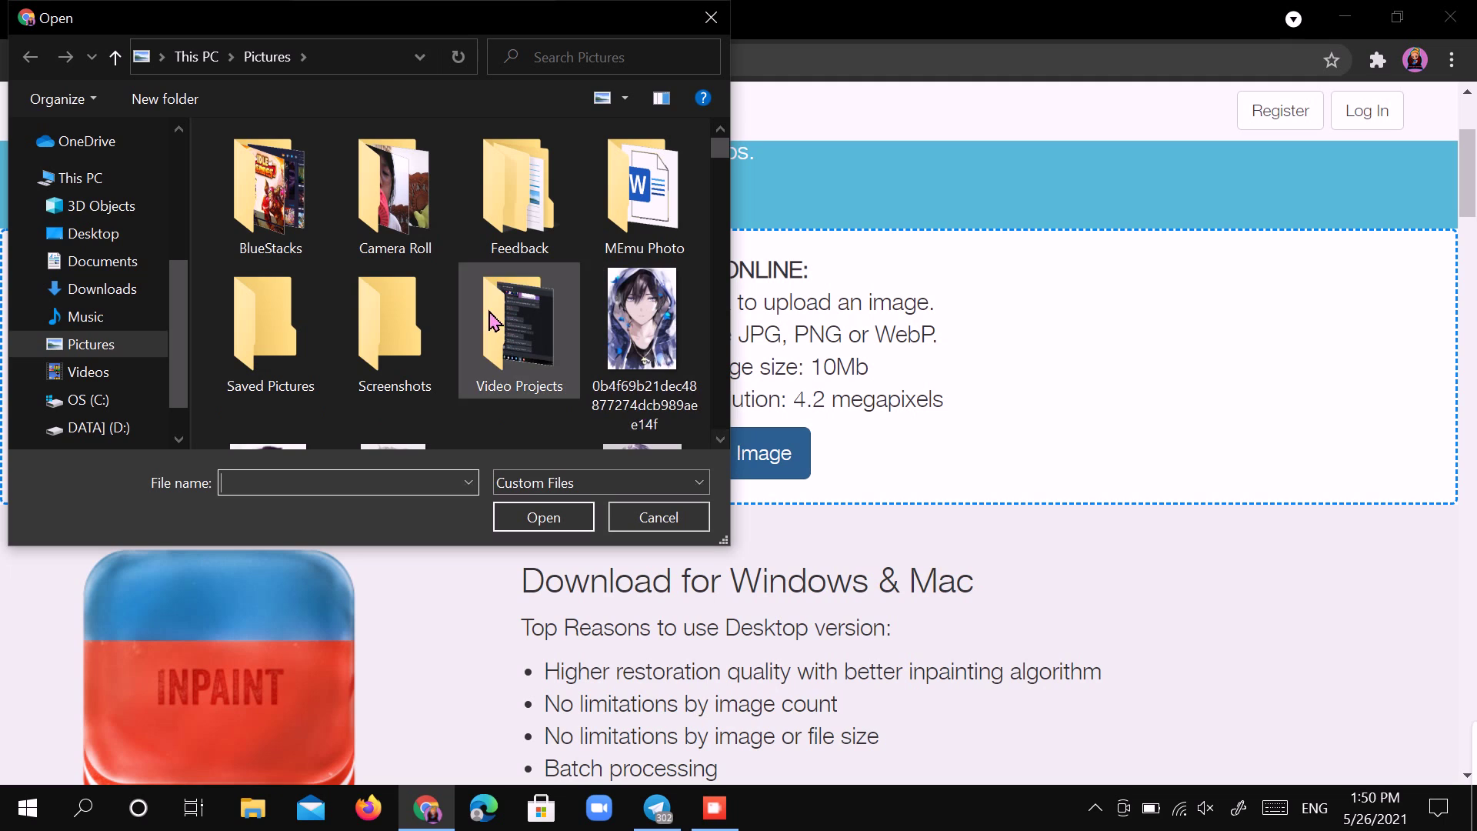
- Scroll through Pictures and open the 'cir tik' TikTok logo image for upload
scroll(553, 240, down, 2)
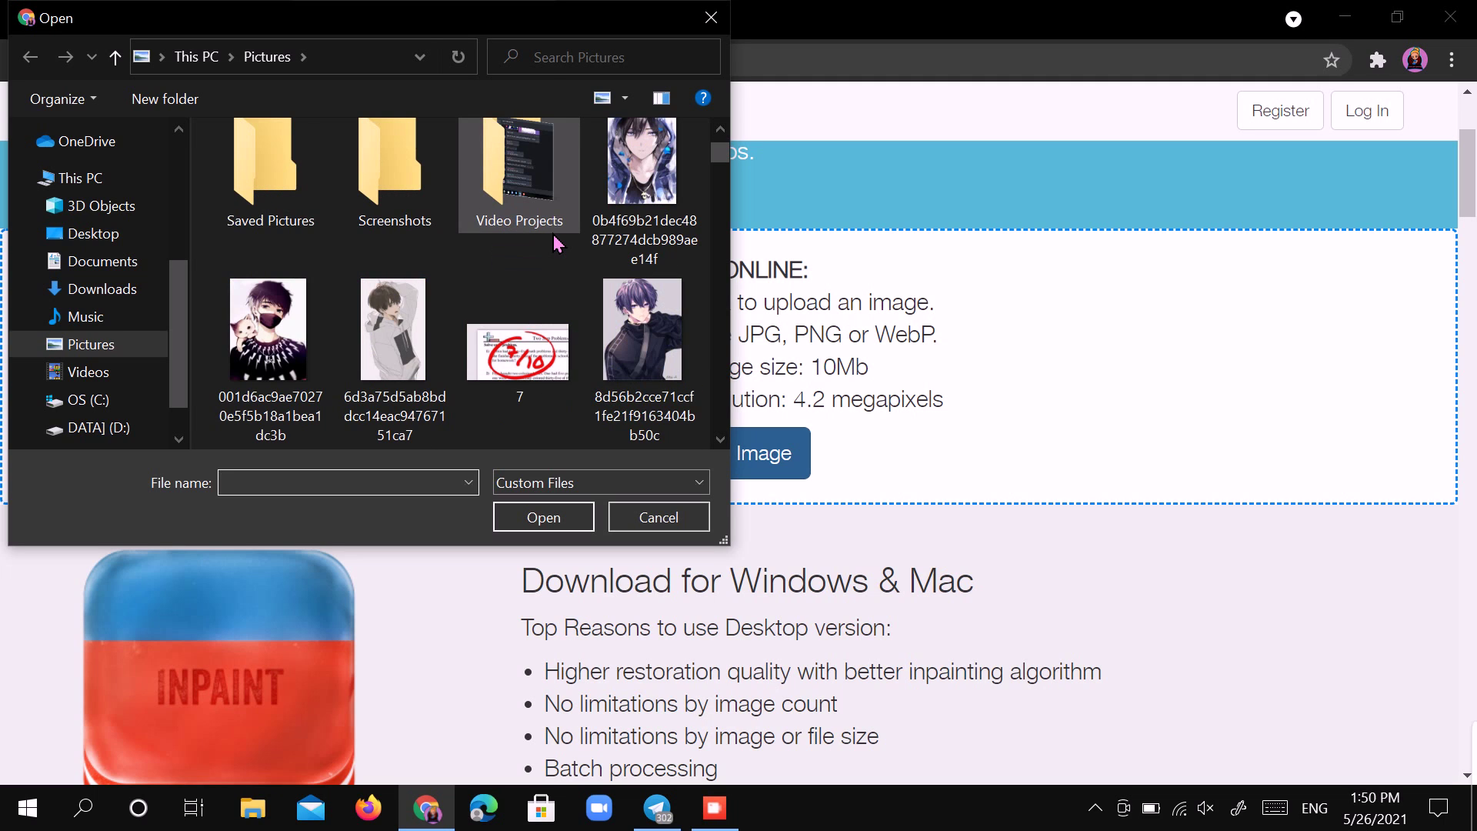
scroll(554, 235, down, 3)
scroll(554, 236, down, 1)
scroll(554, 235, down, 1)
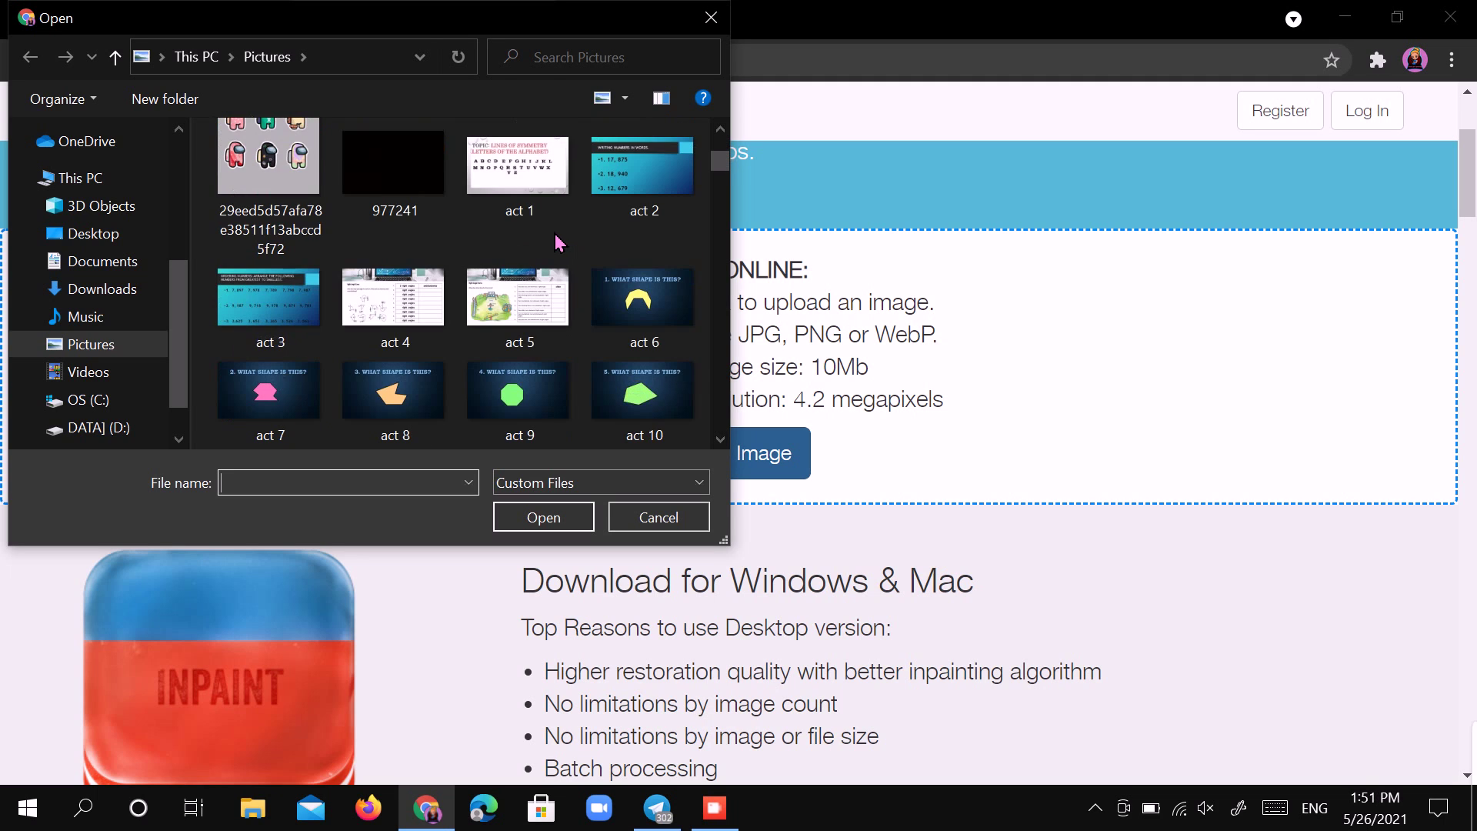
scroll(557, 243, down, 3)
scroll(558, 243, down, 3)
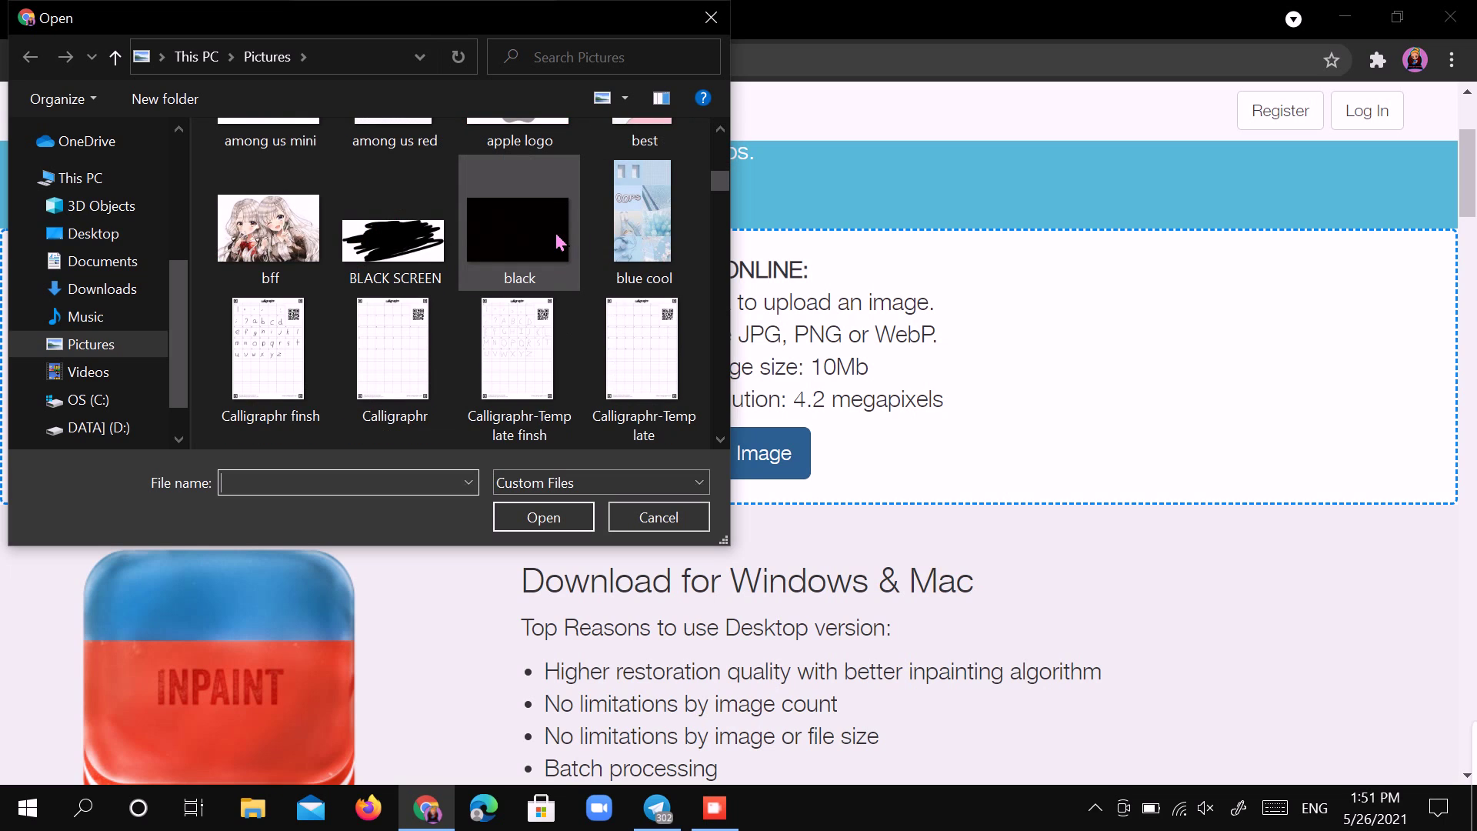
scroll(559, 243, down, 2)
scroll(559, 239, down, 2)
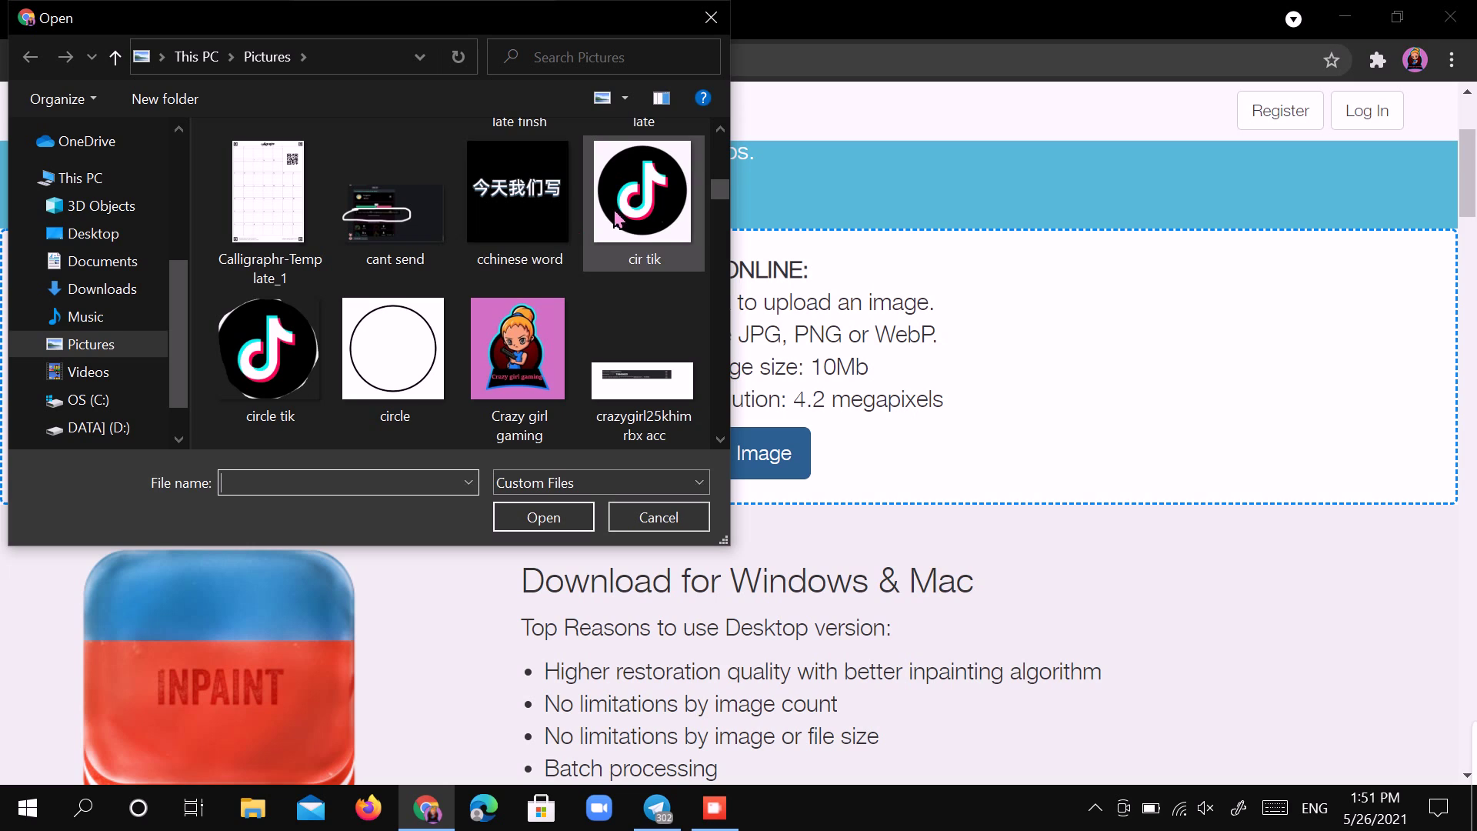
click(660, 212)
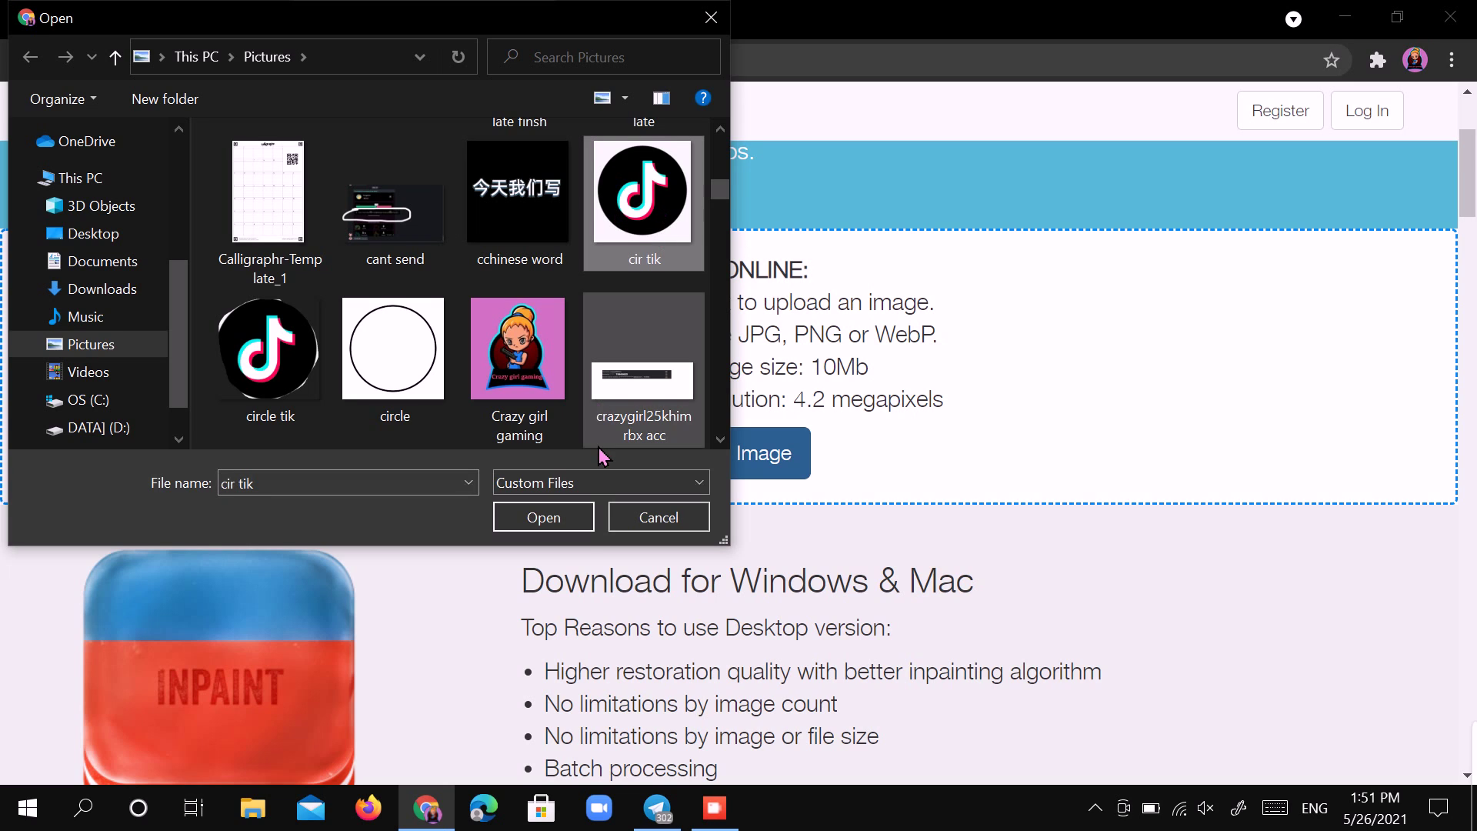
click(585, 517)
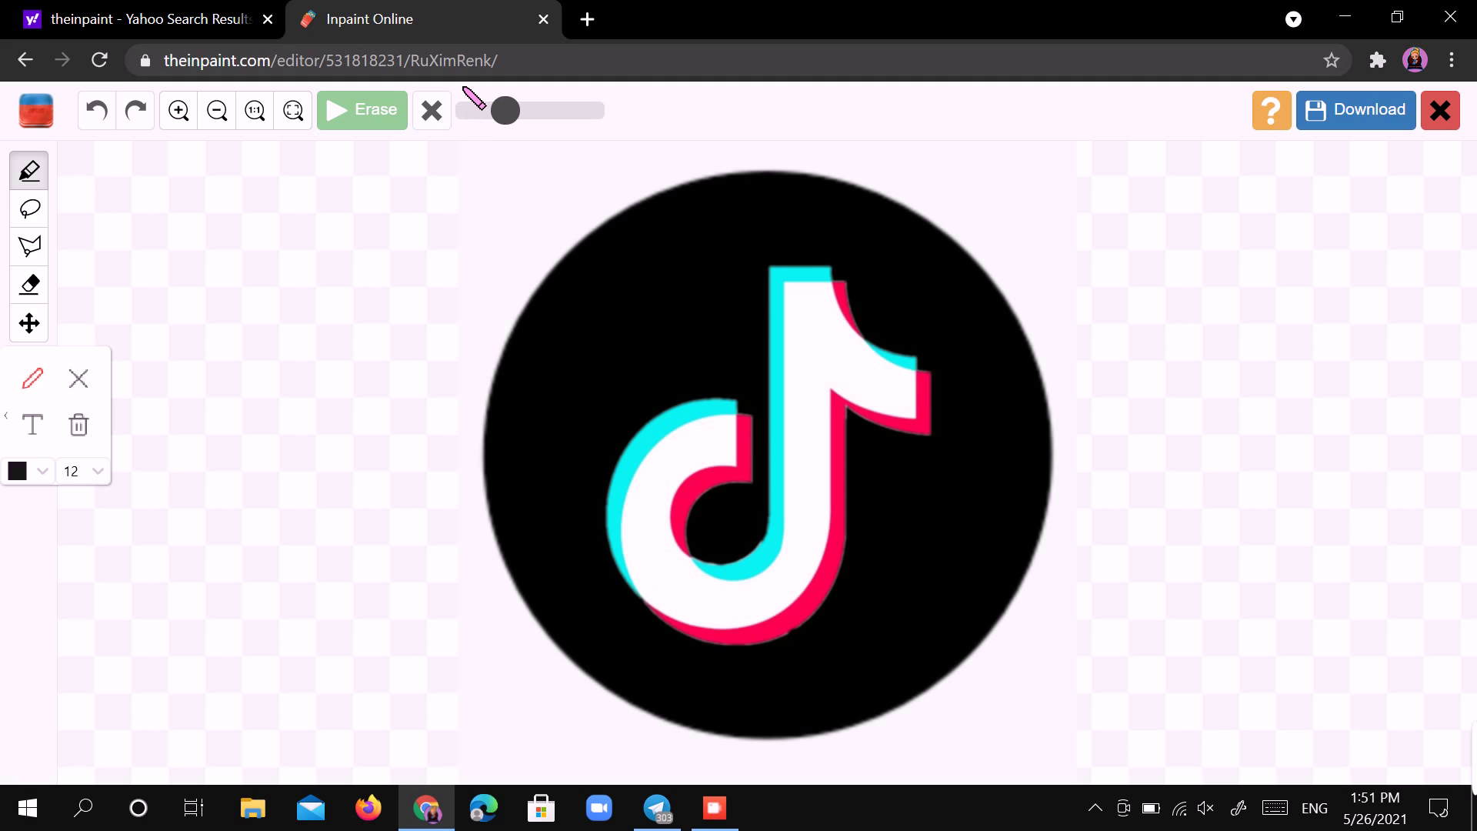
- Adjust the marker brush size slightly with the toolbar slider
drag(453, 89, 454, 82)
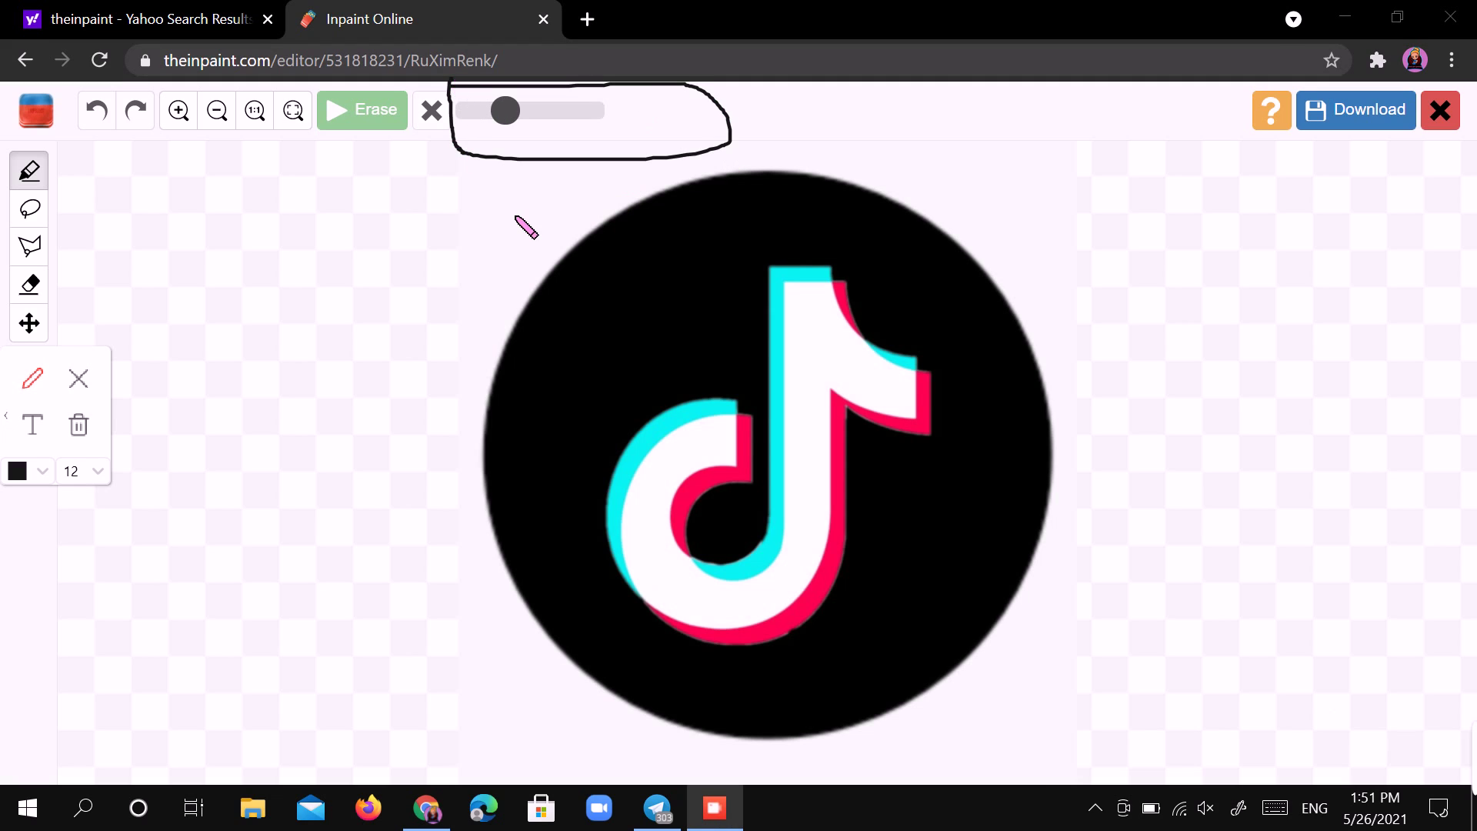
click(99, 423)
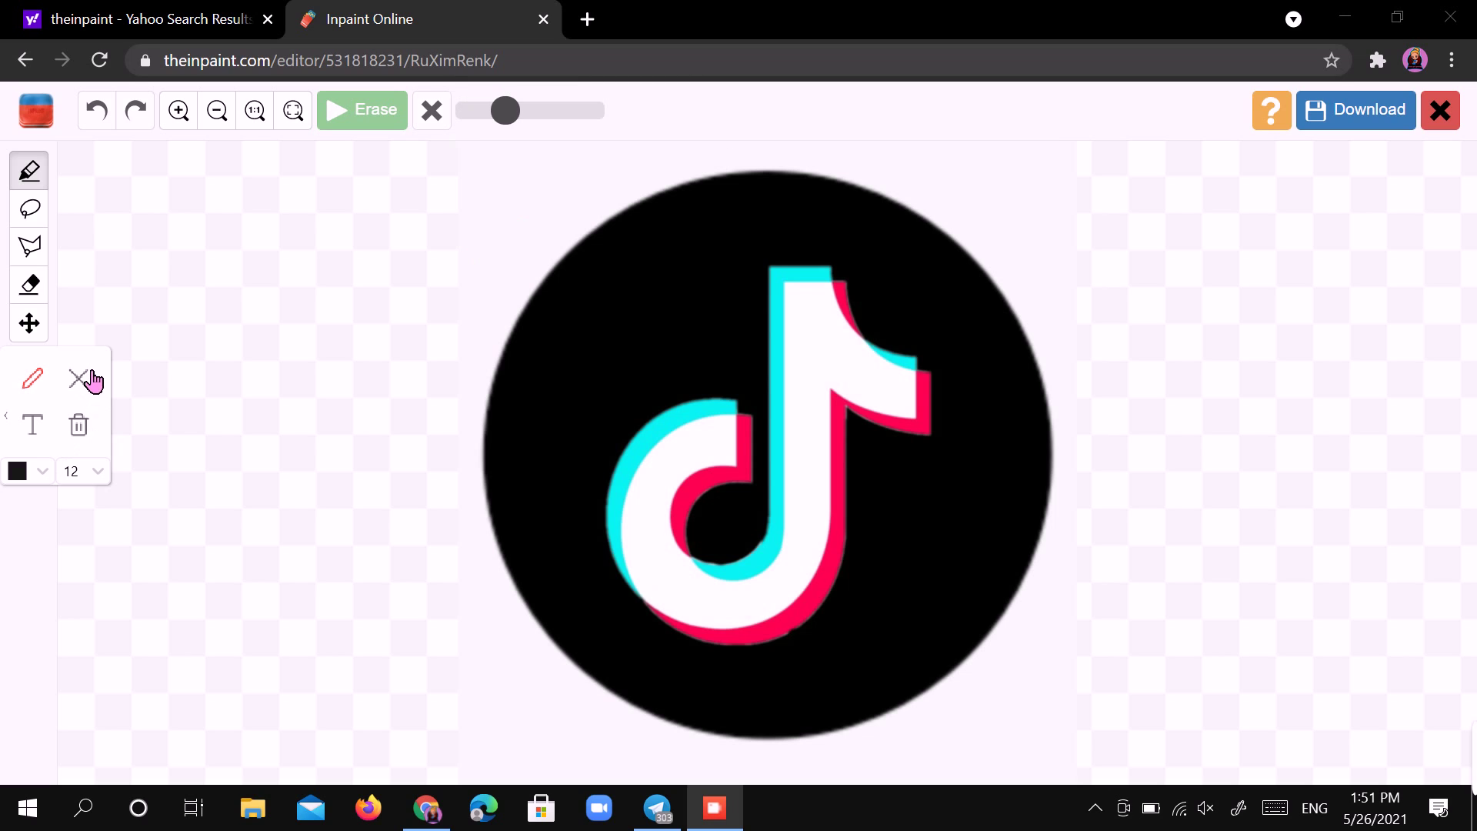
click(93, 380)
drag(508, 119, 522, 120)
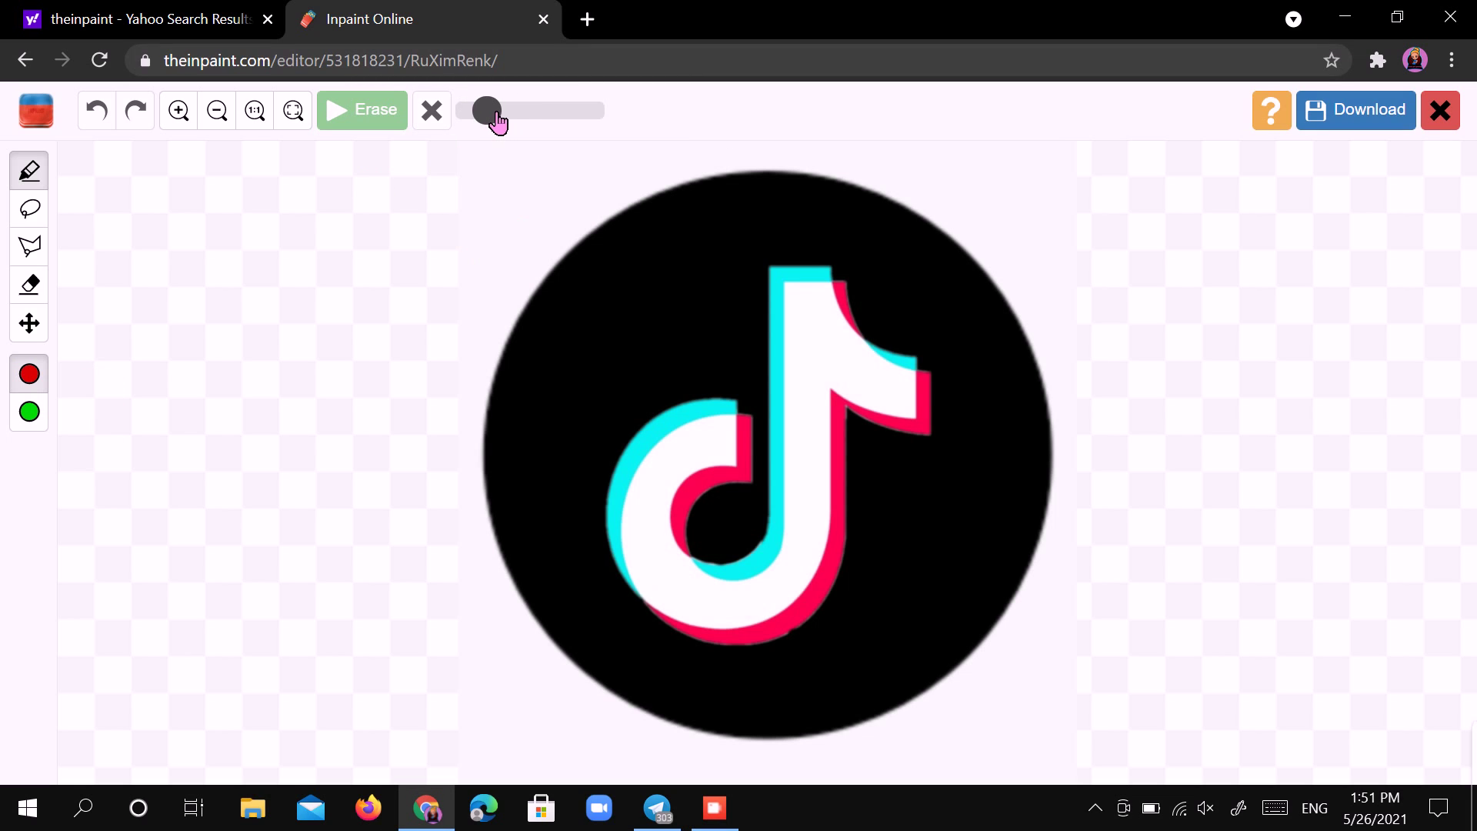
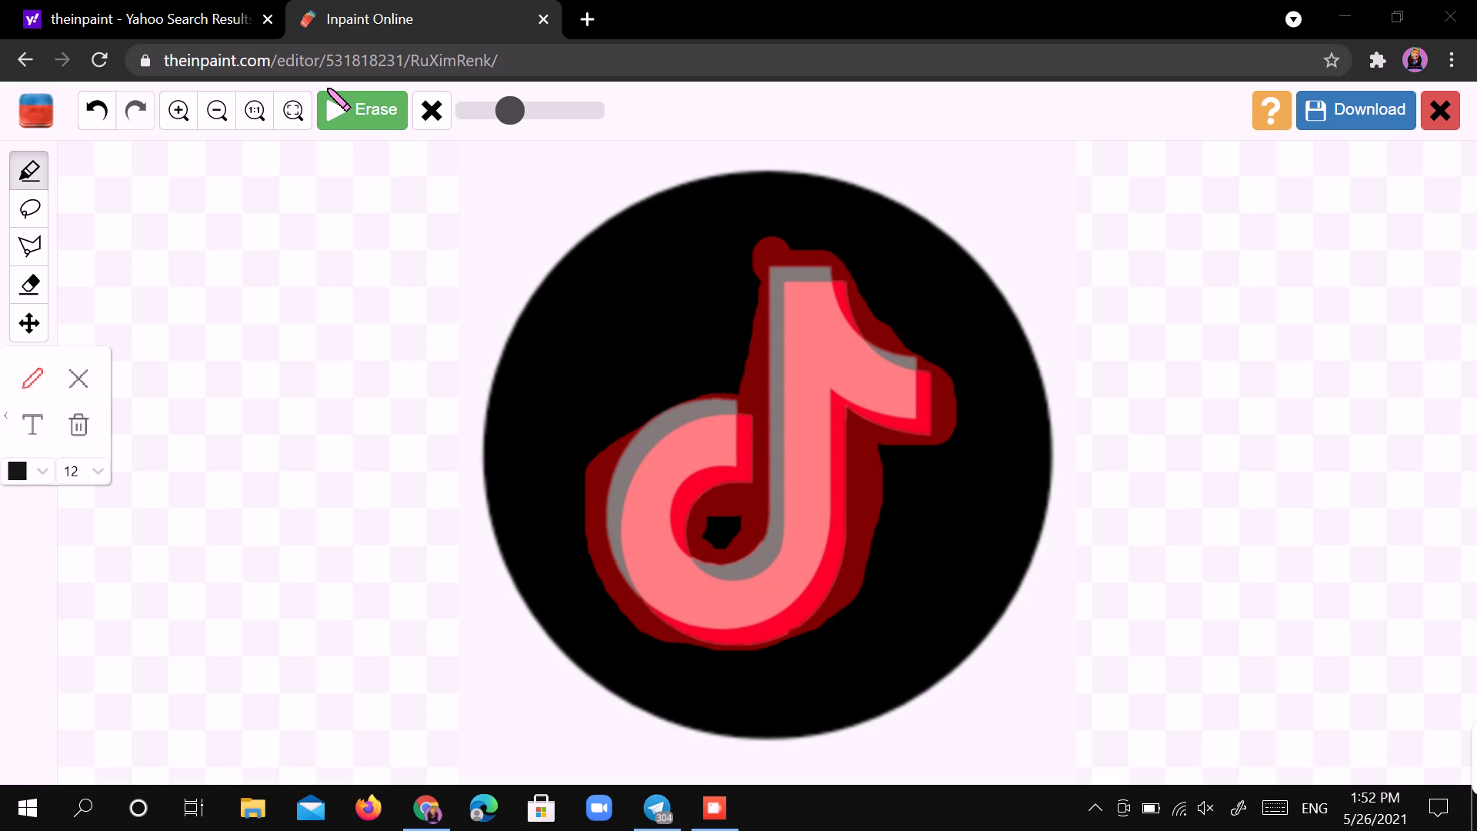
- Clear the pen annotations and erase the red-masked TikTok note, leaving a plain black circle
mouse_move(314, 89)
mouse_down()
mouse_move(369, 87)
mouse_move(306, 184)
mouse_move(324, 219)
mouse_up()
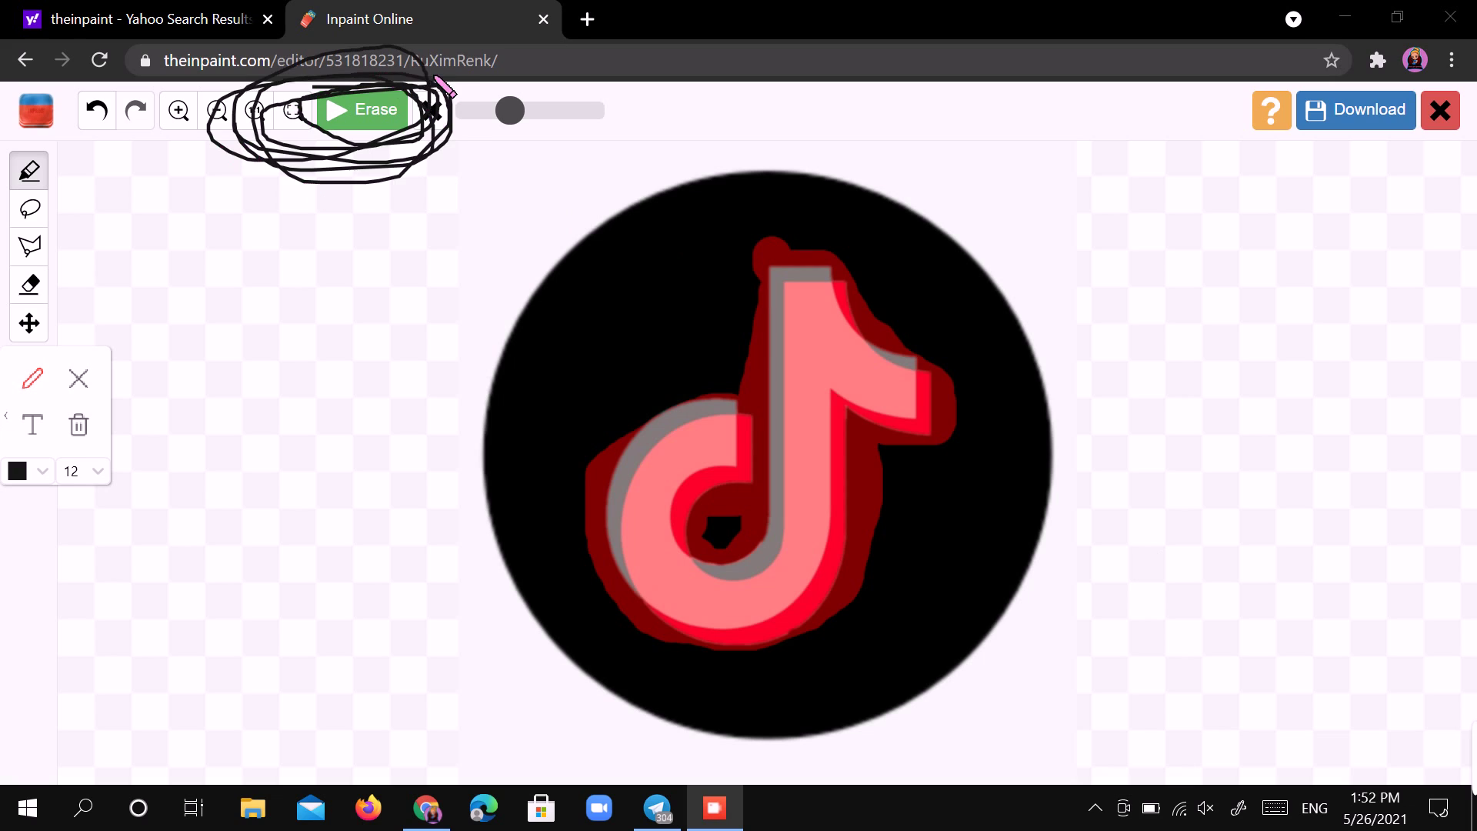
click(75, 427)
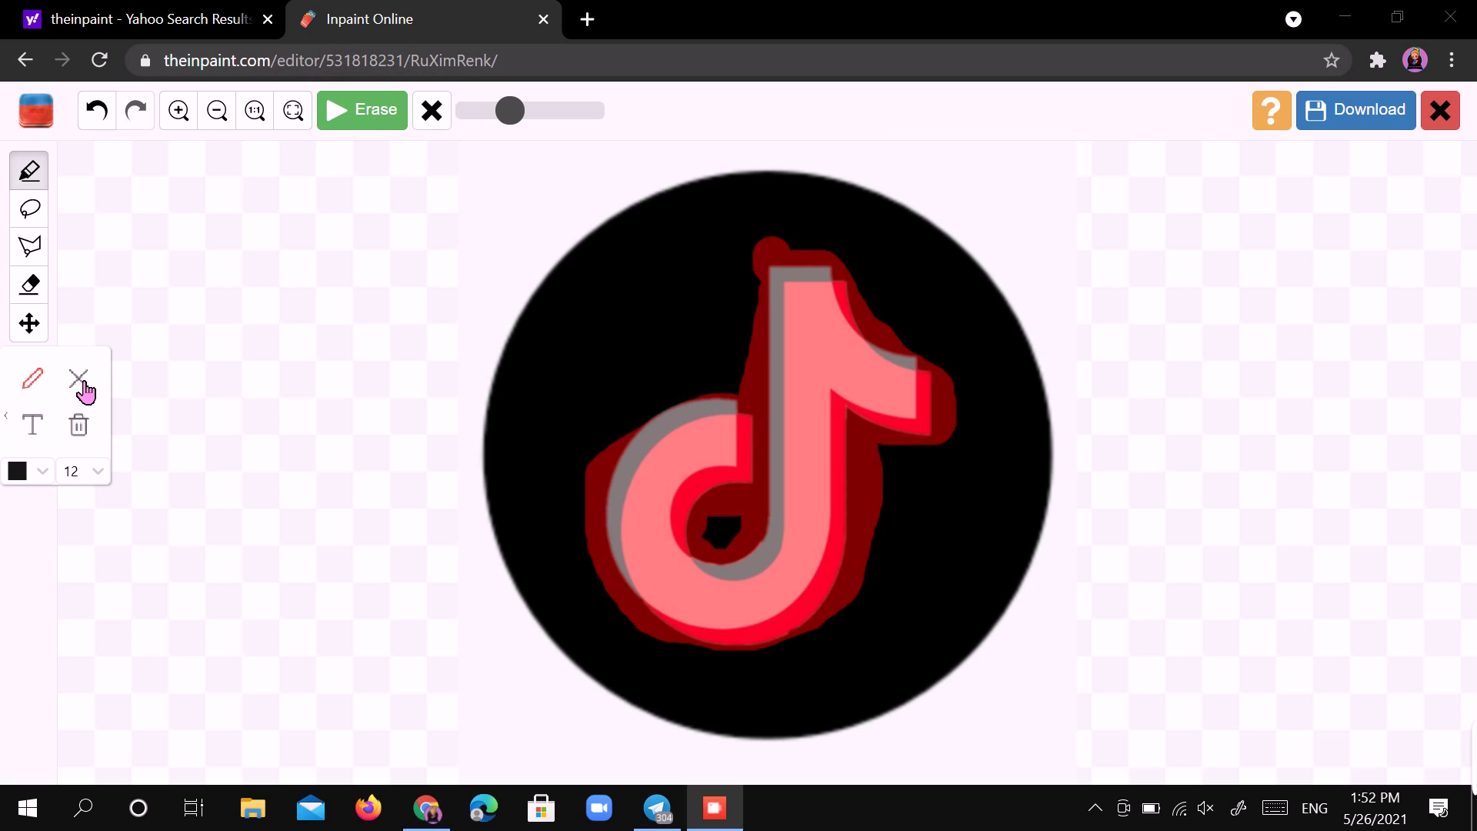
click(77, 378)
click(374, 114)
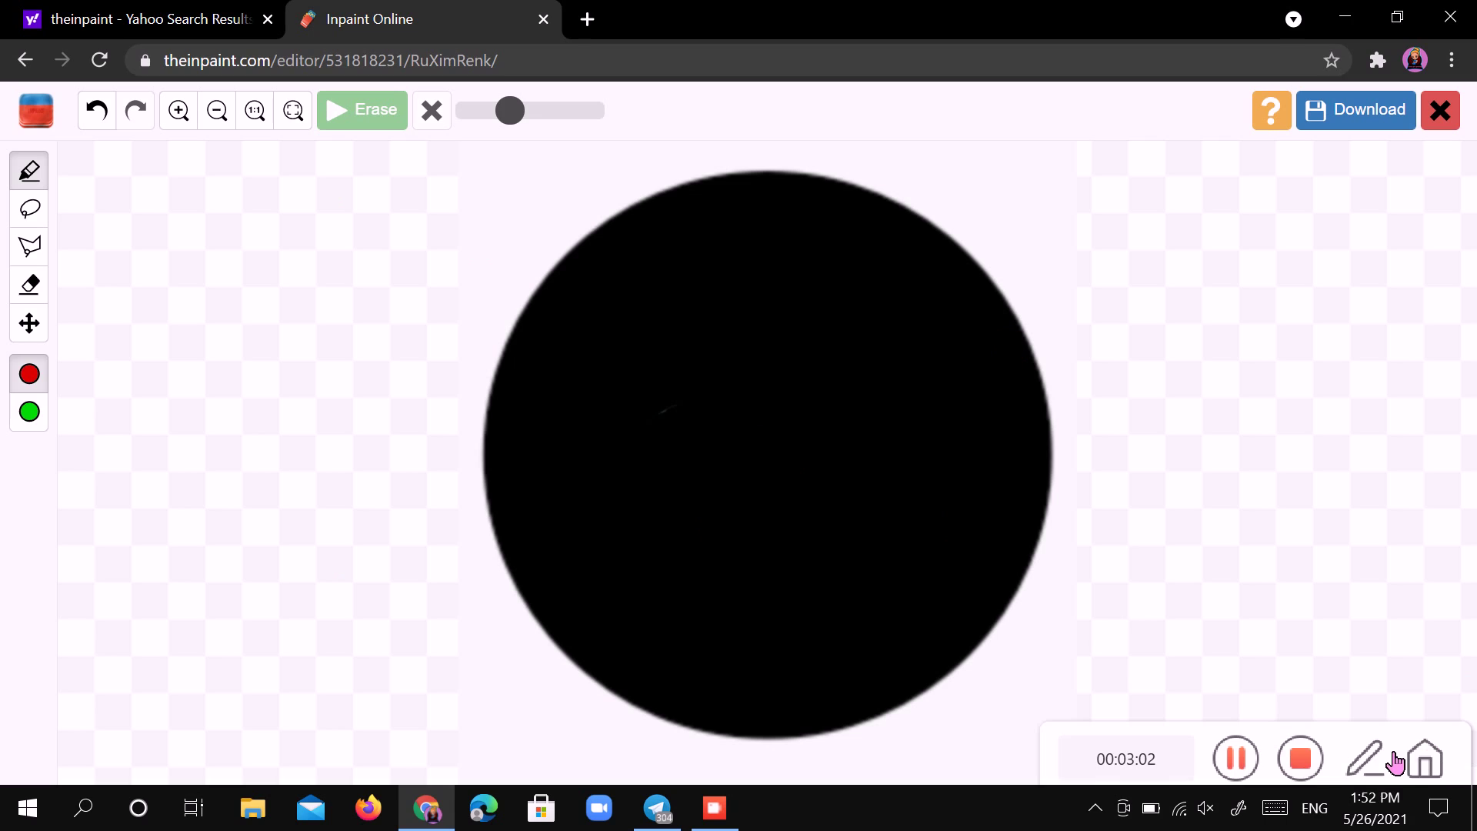
click(1395, 763)
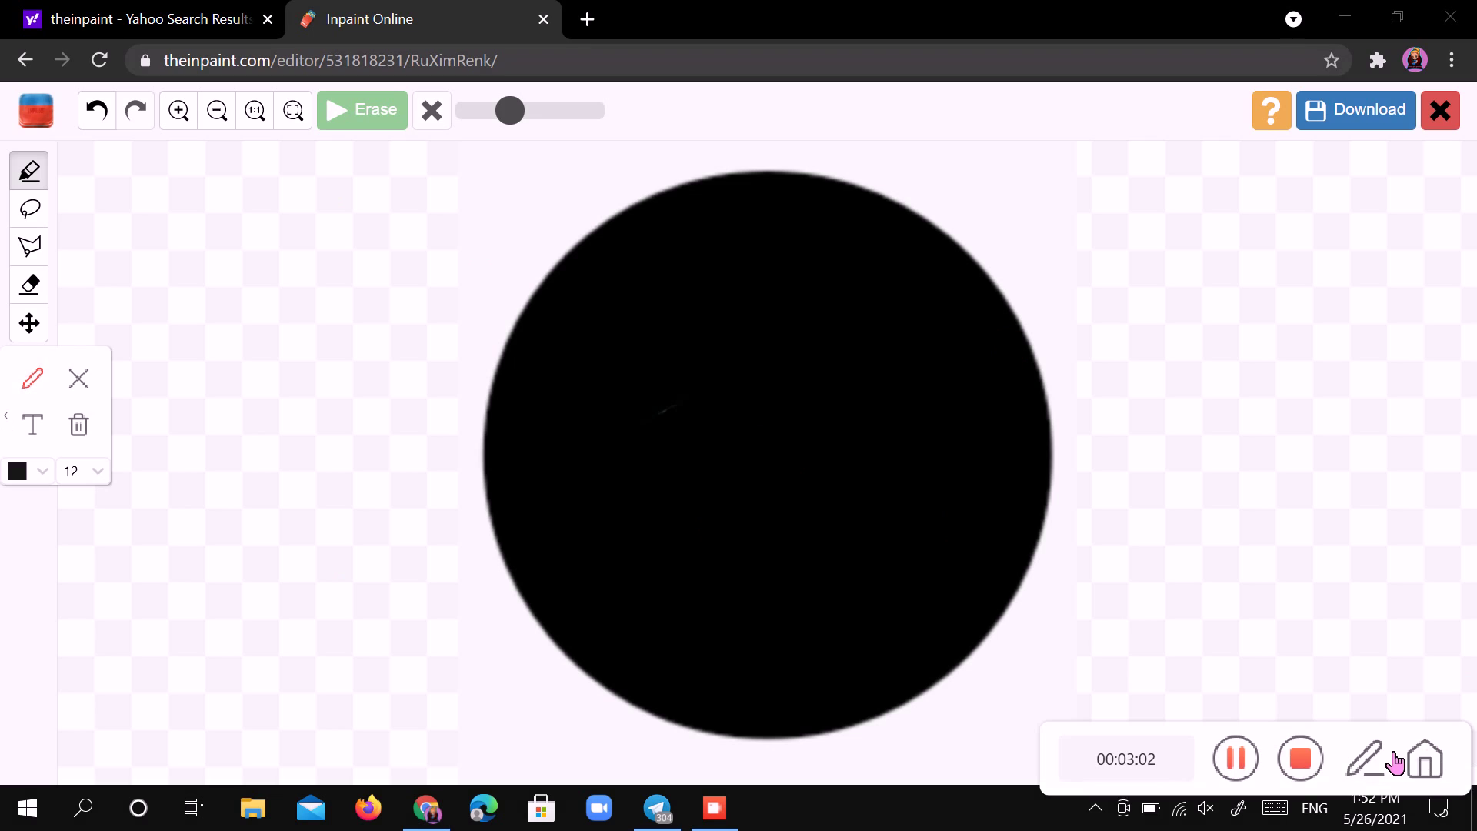
- Write 'it is gone thank you for' in size 24 annotation text beside the disc
click(40, 429)
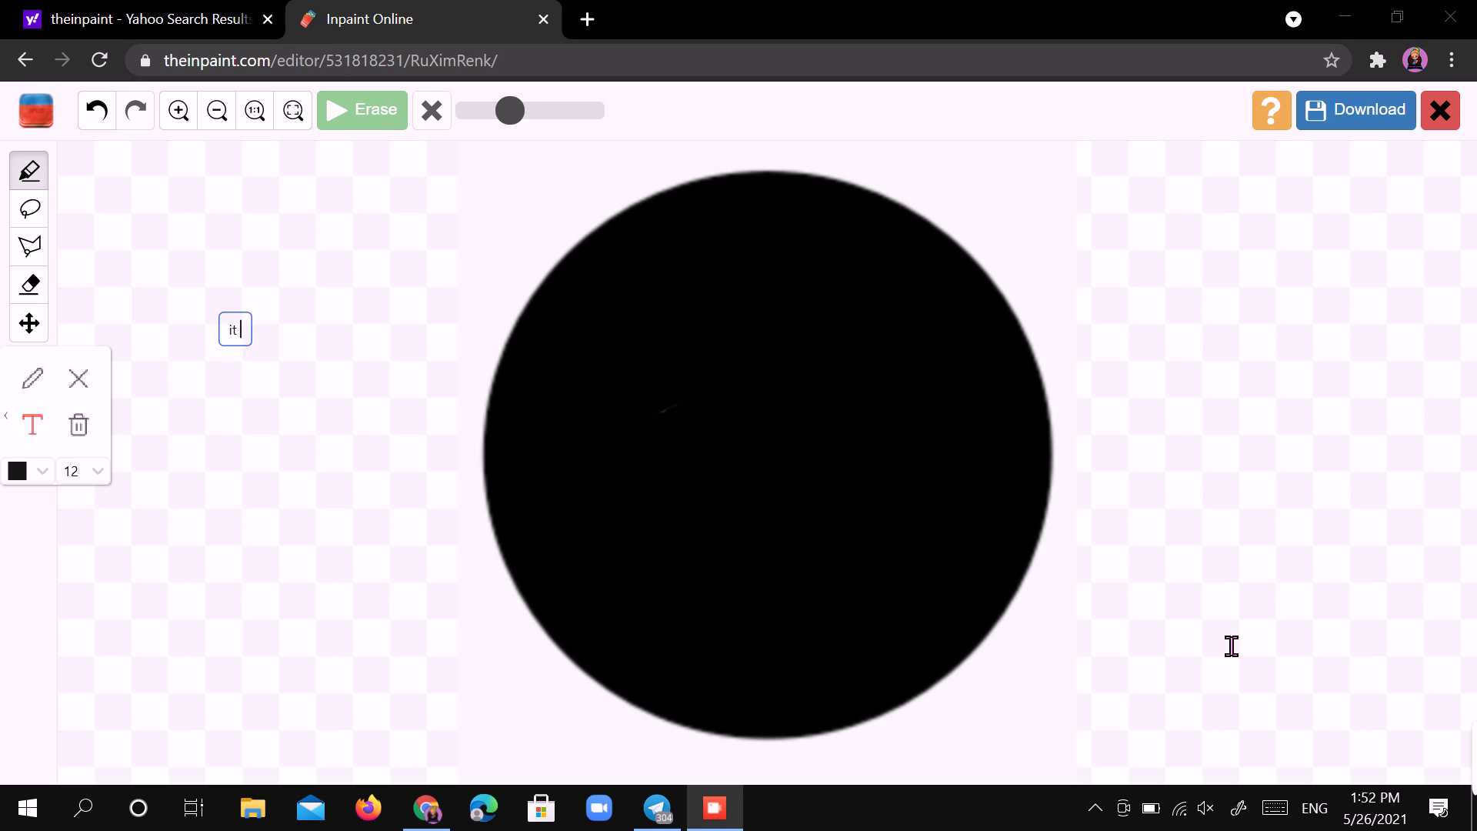
key(BackSpace)
key(BackSpace)
click(90, 476)
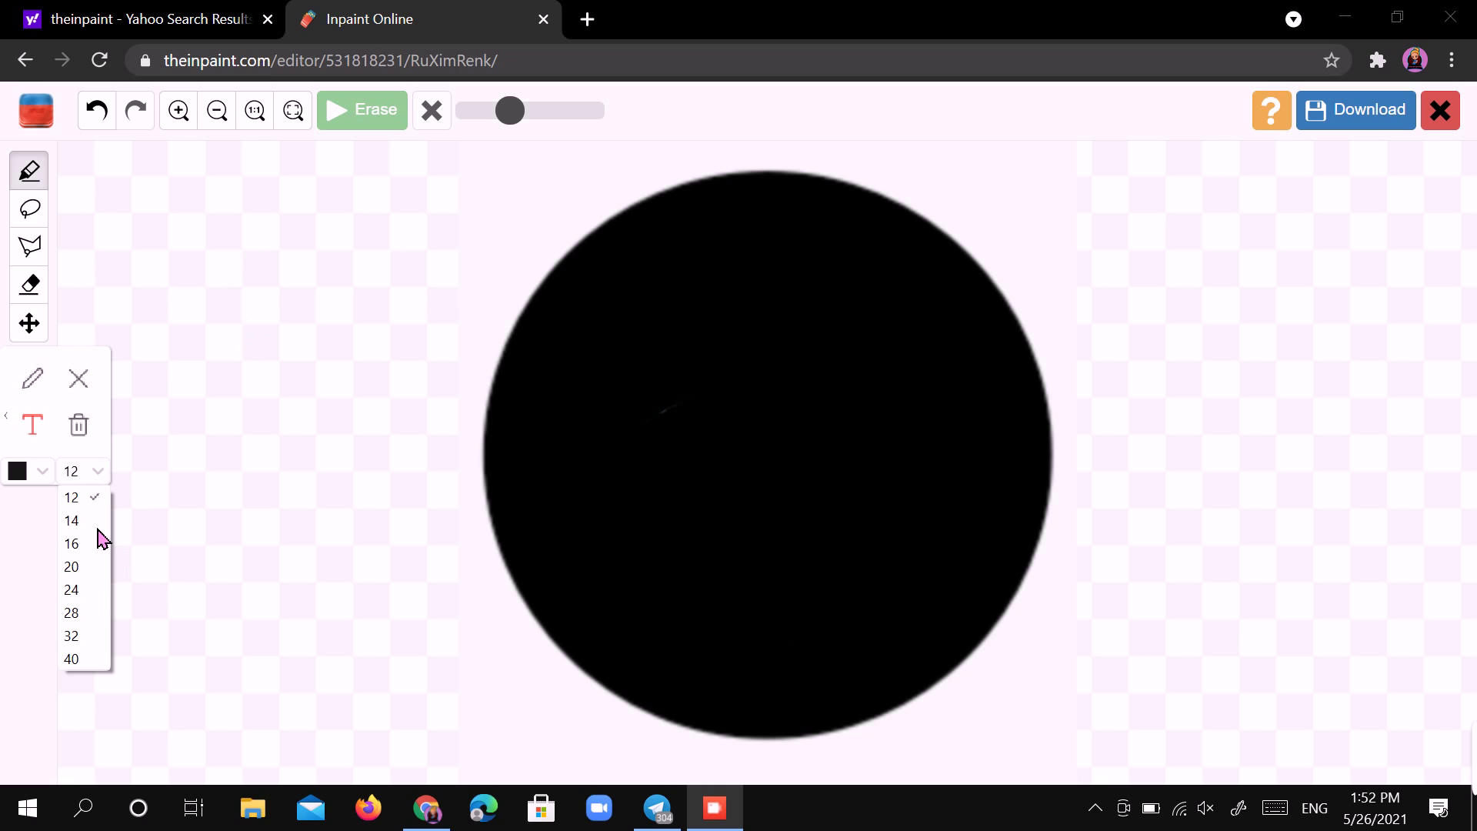
click(73, 590)
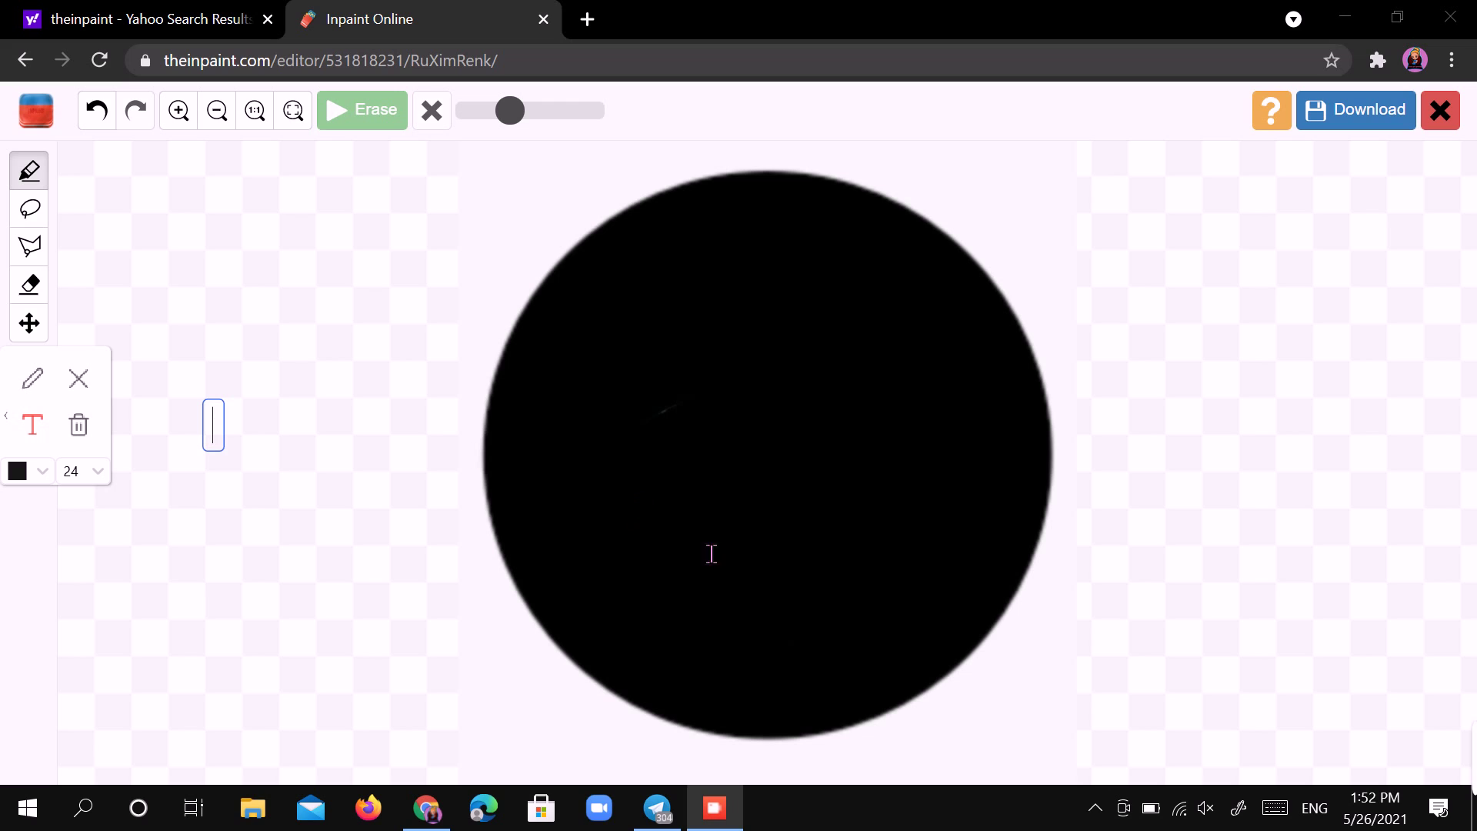
text(it i)
text(s g)
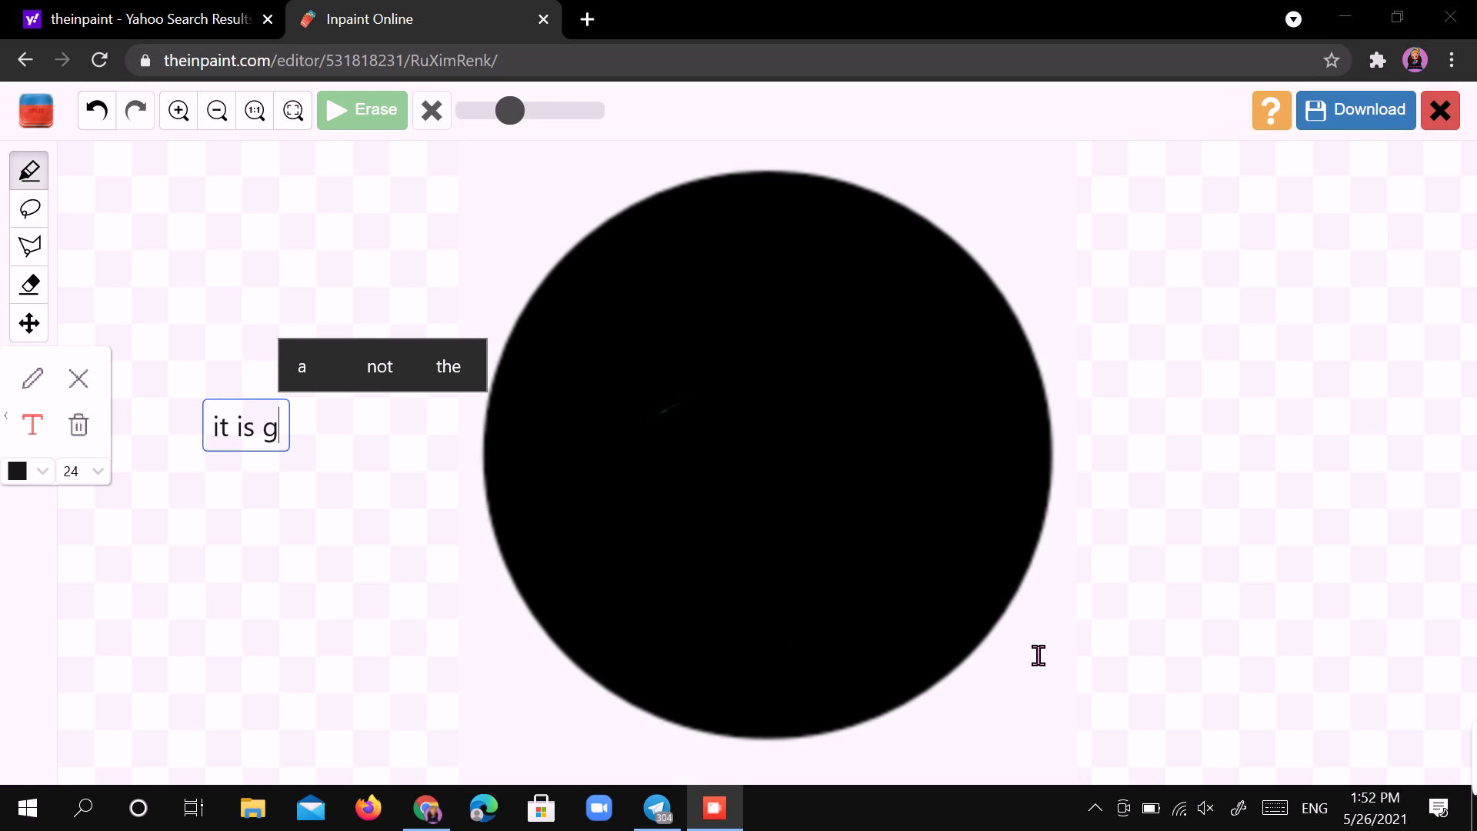
text(one )
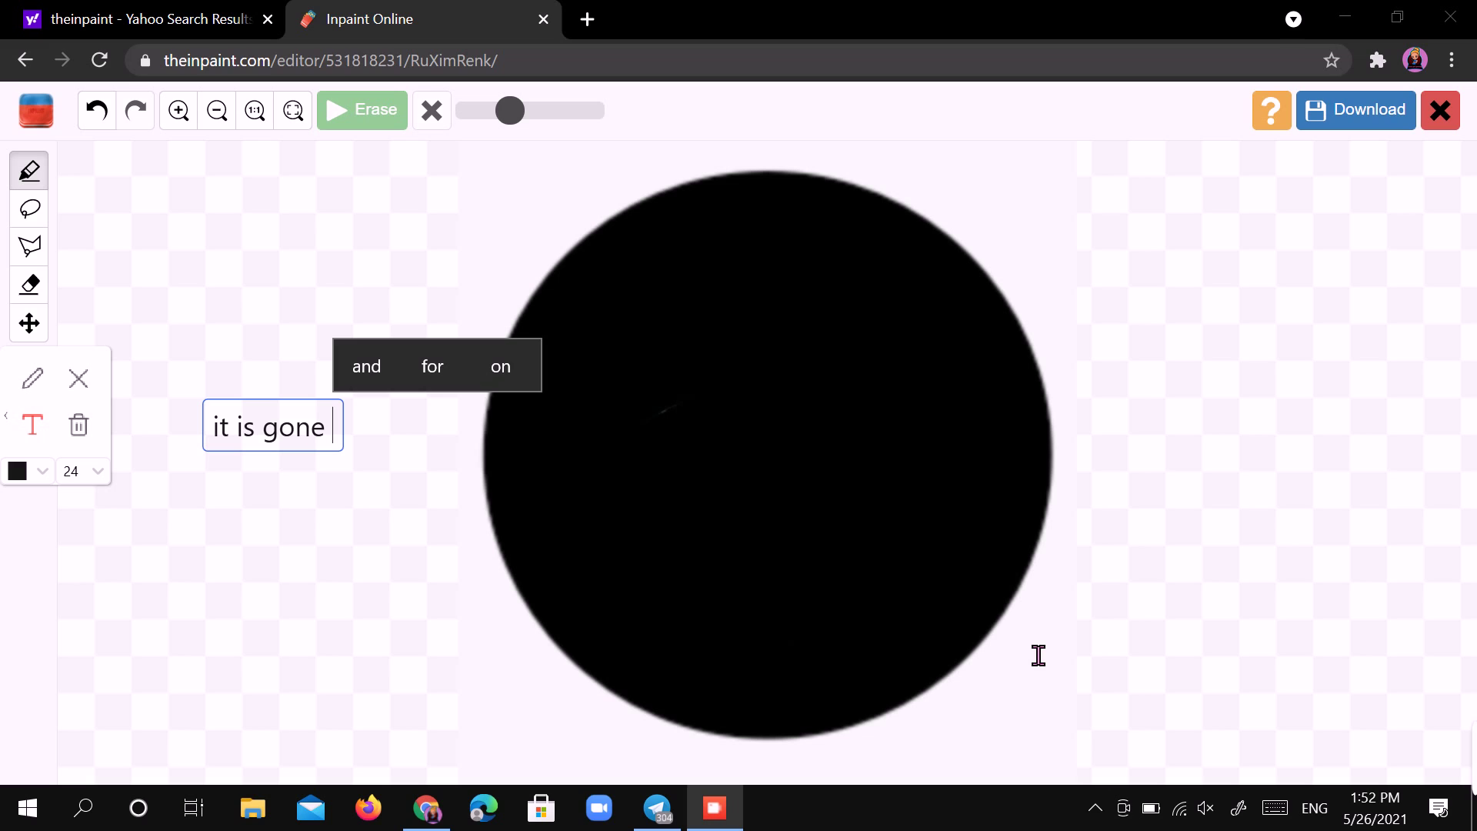
text(t)
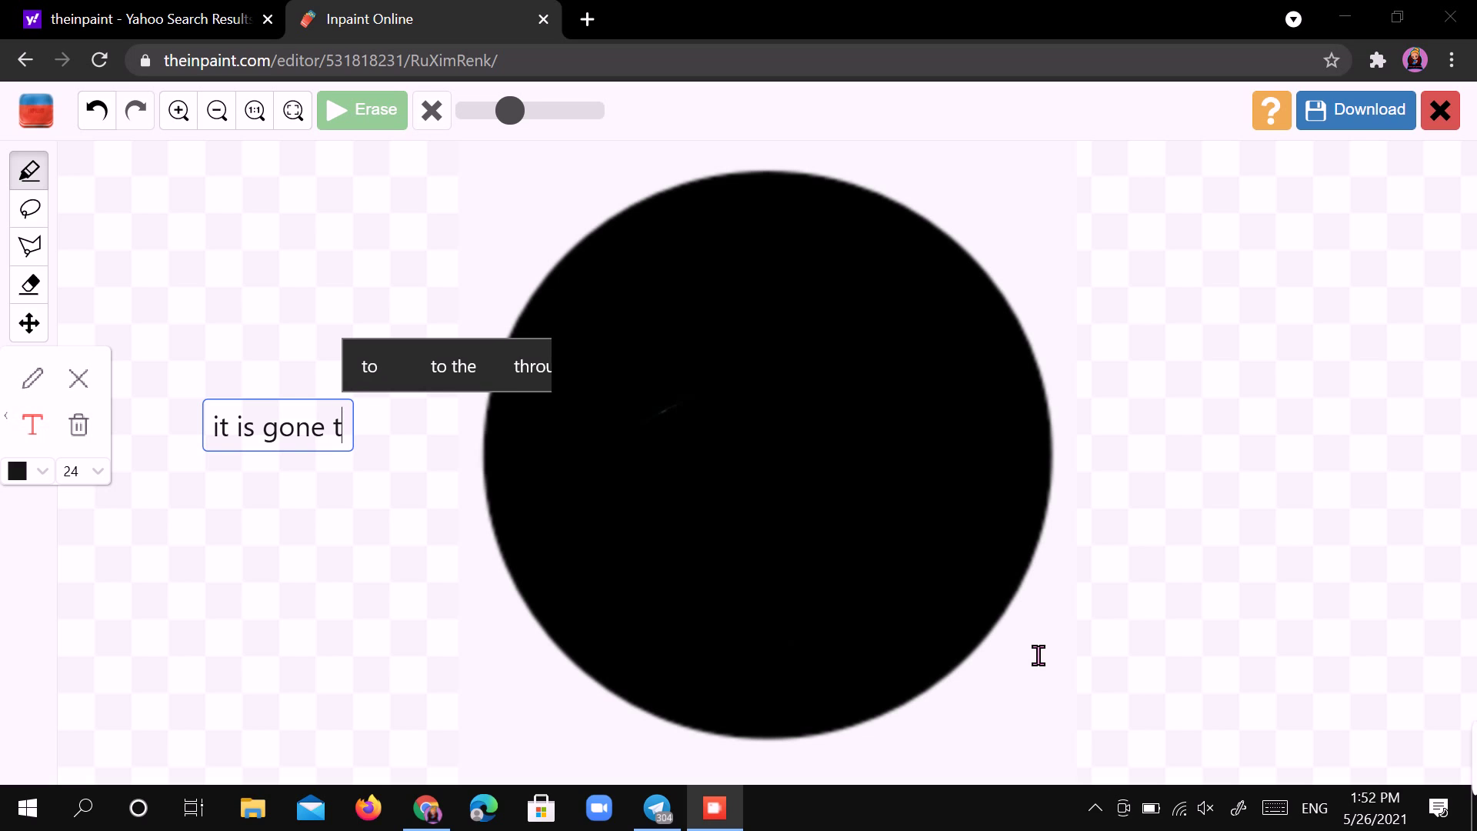
text(hank )
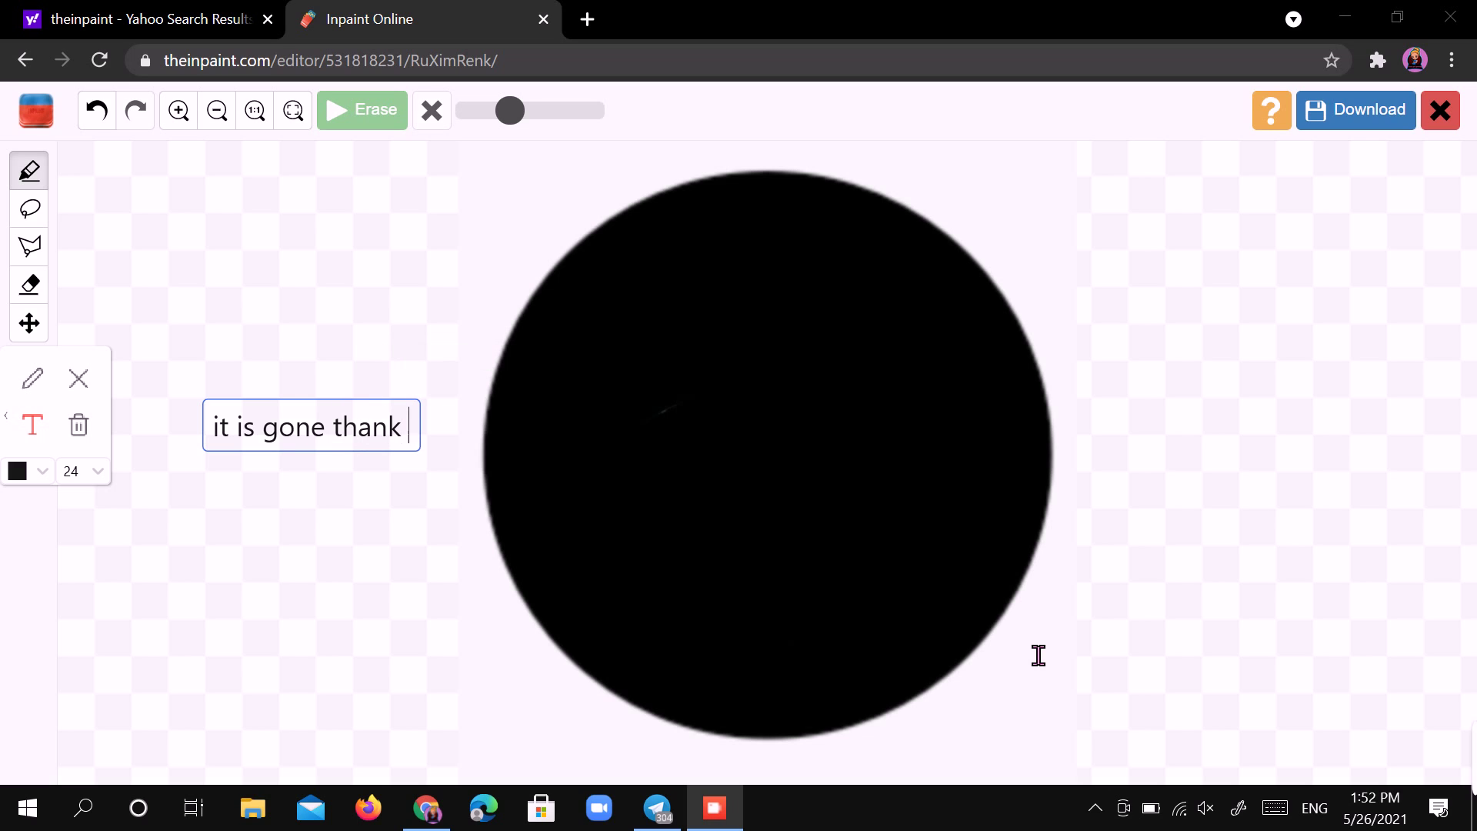
text(you fo)
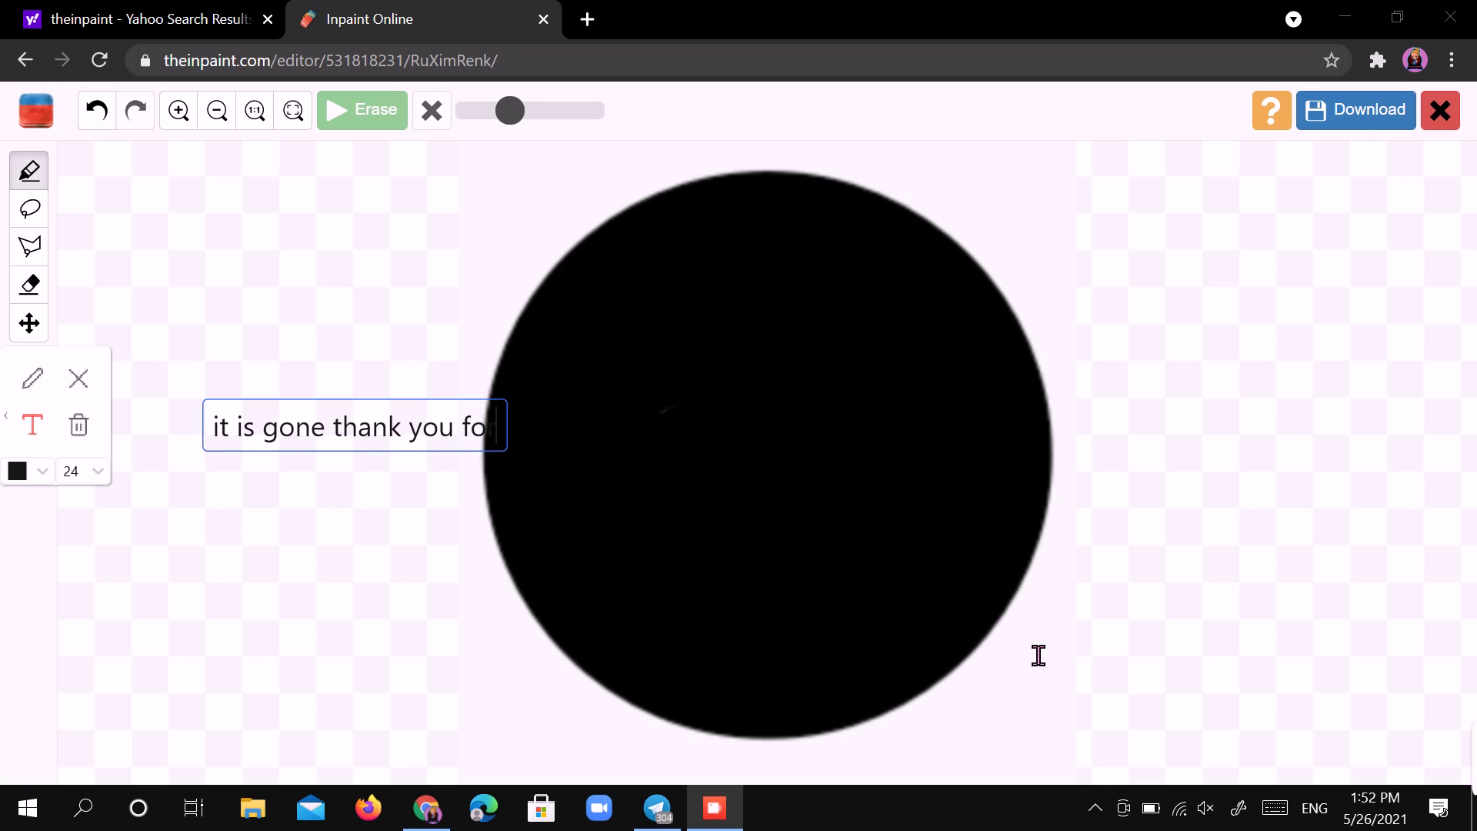
text(r)
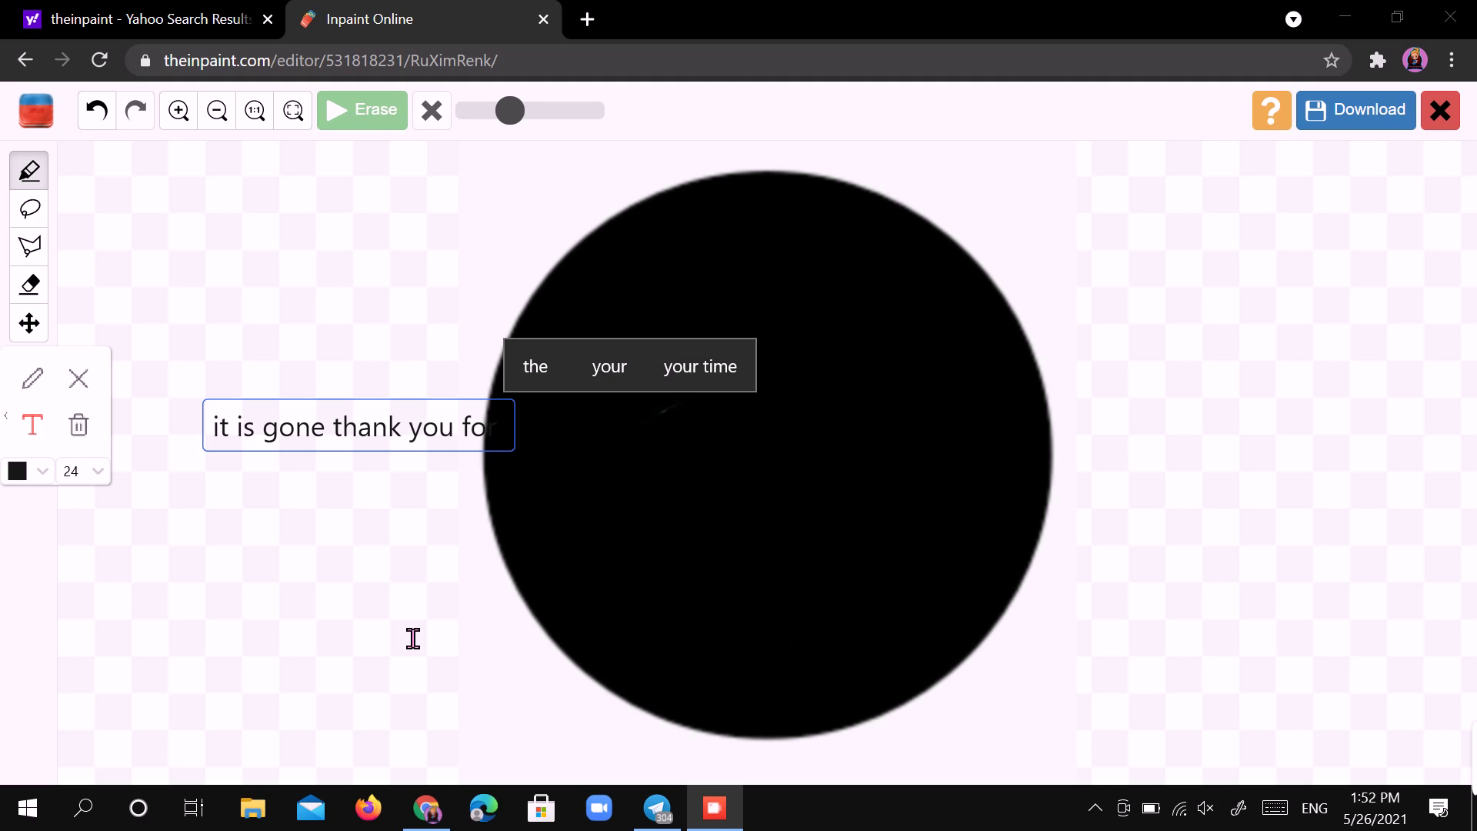
click(307, 521)
- Add the lines 'watching i hope it' and 'help us guys' below the first note
click(233, 510)
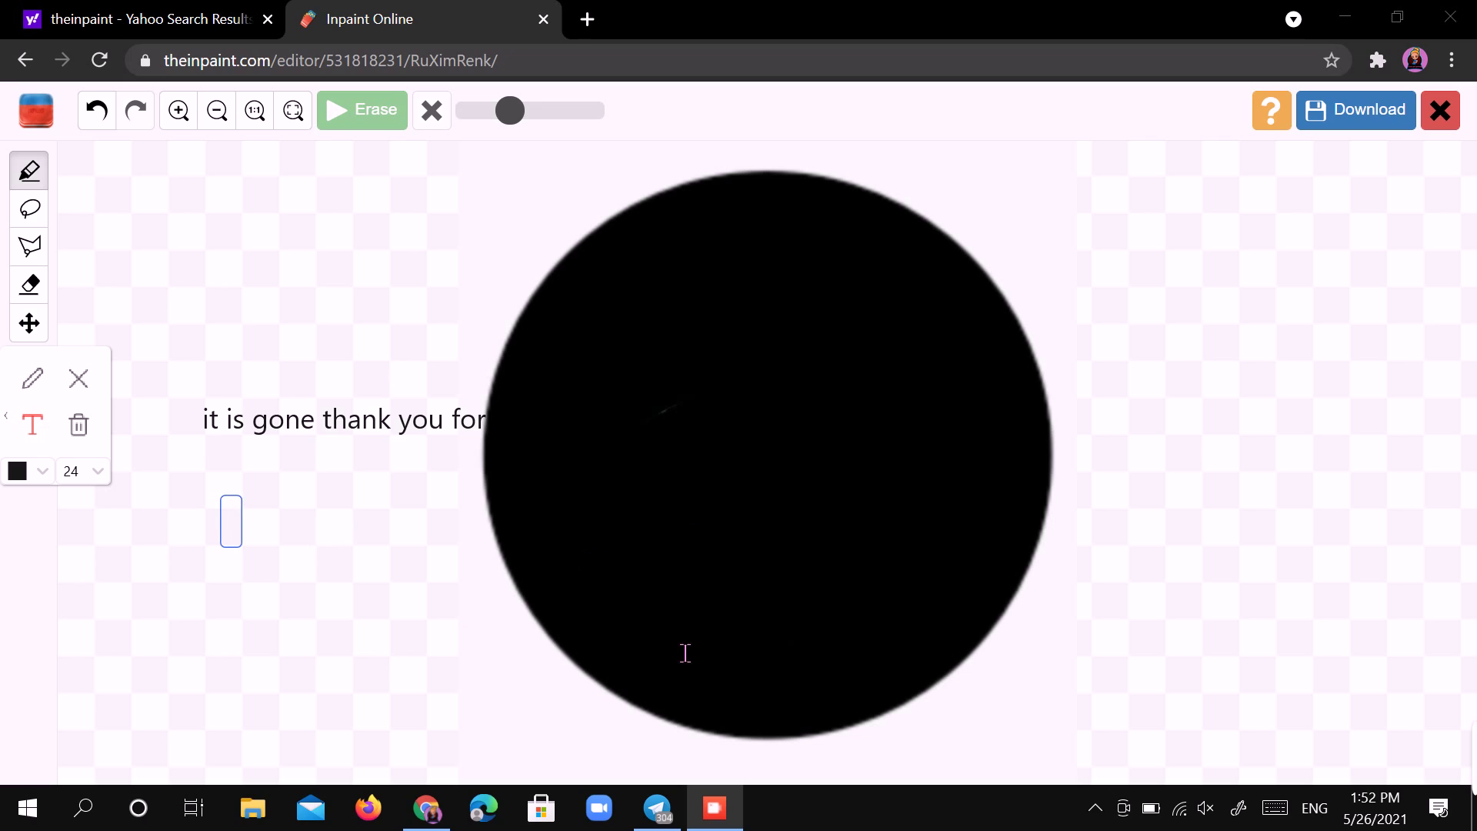
text(wat)
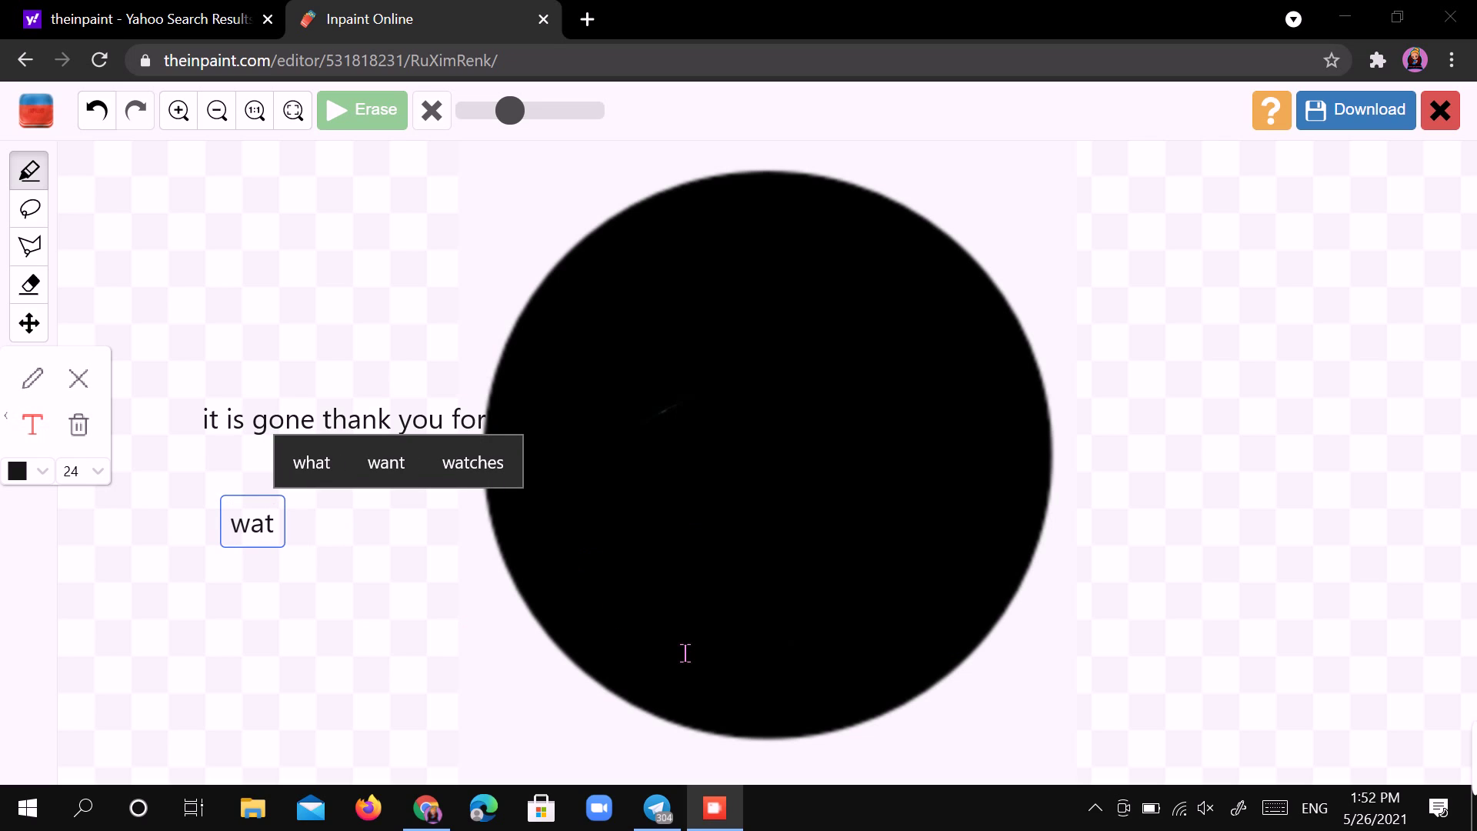
text(ching )
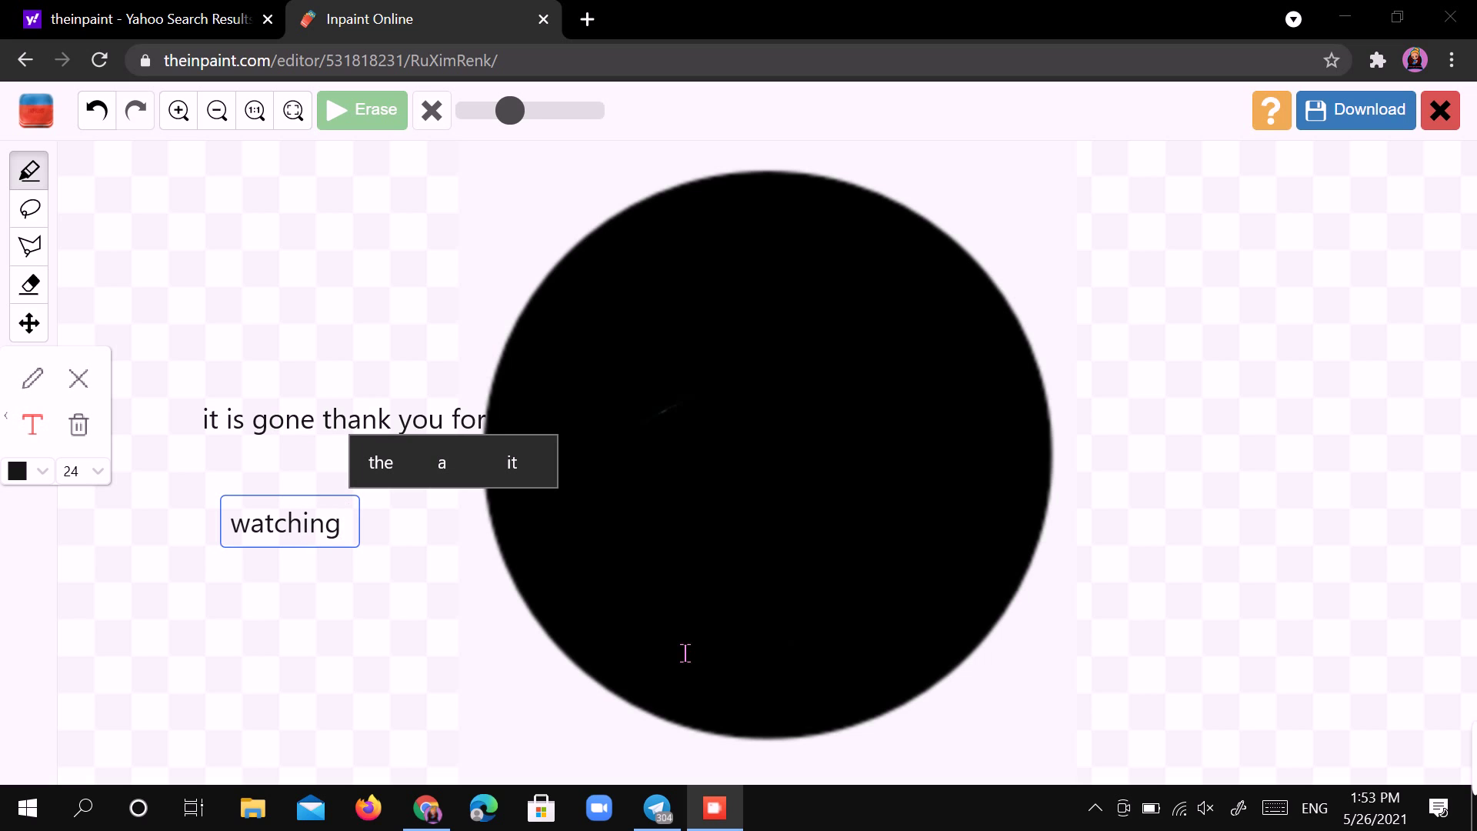
text(i ho)
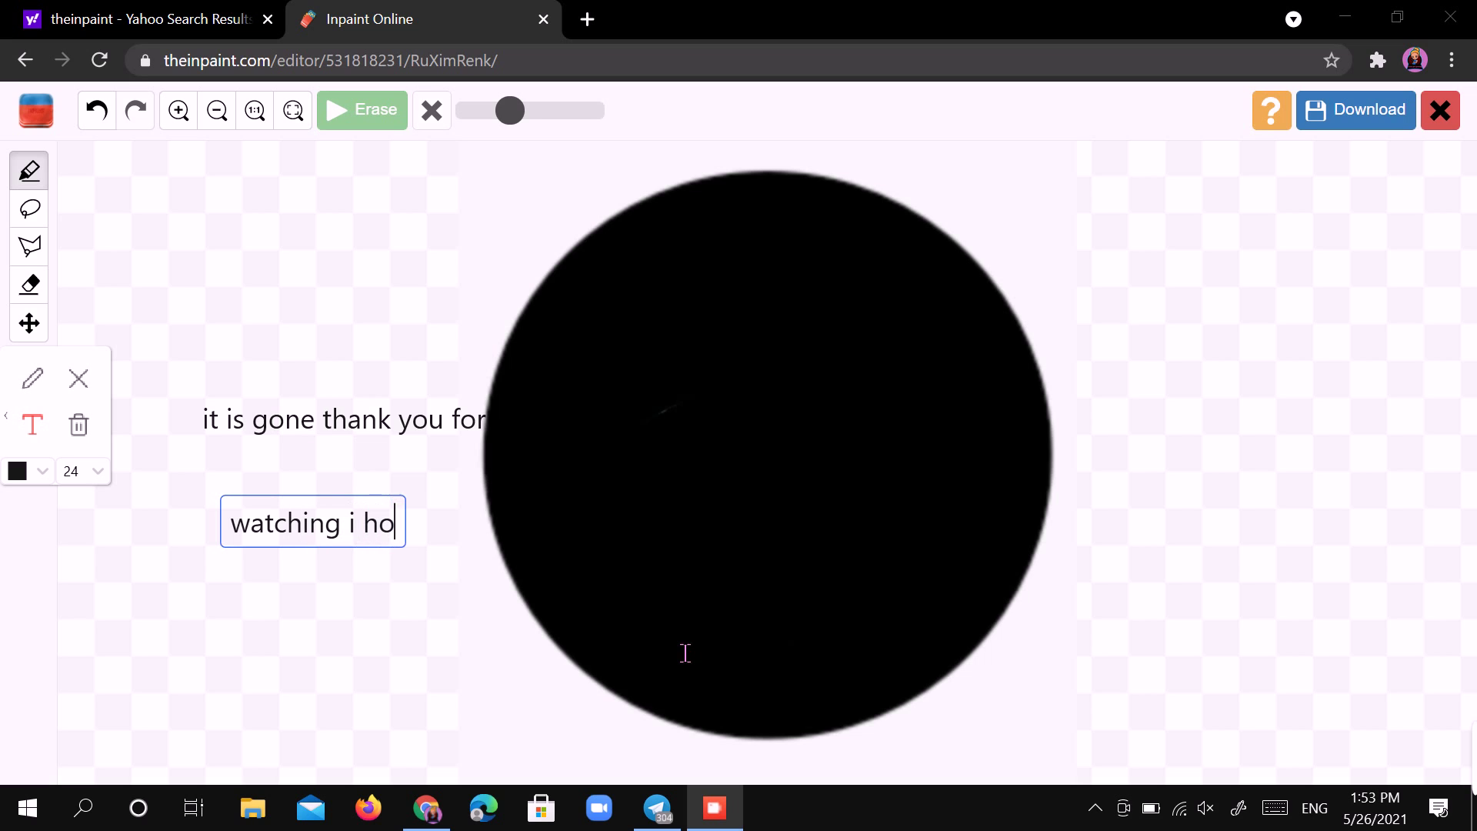
text(pe it)
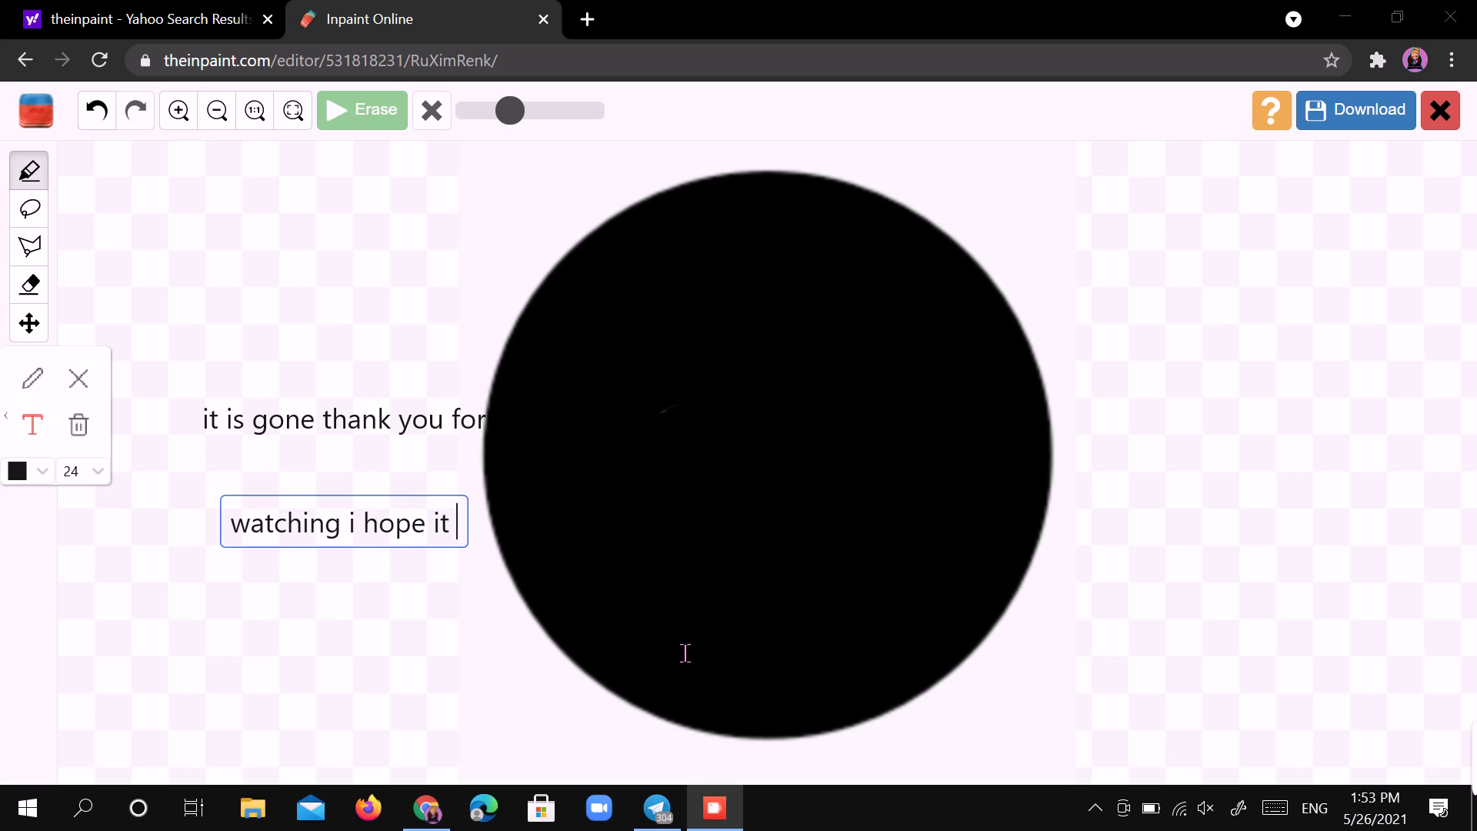
click(189, 632)
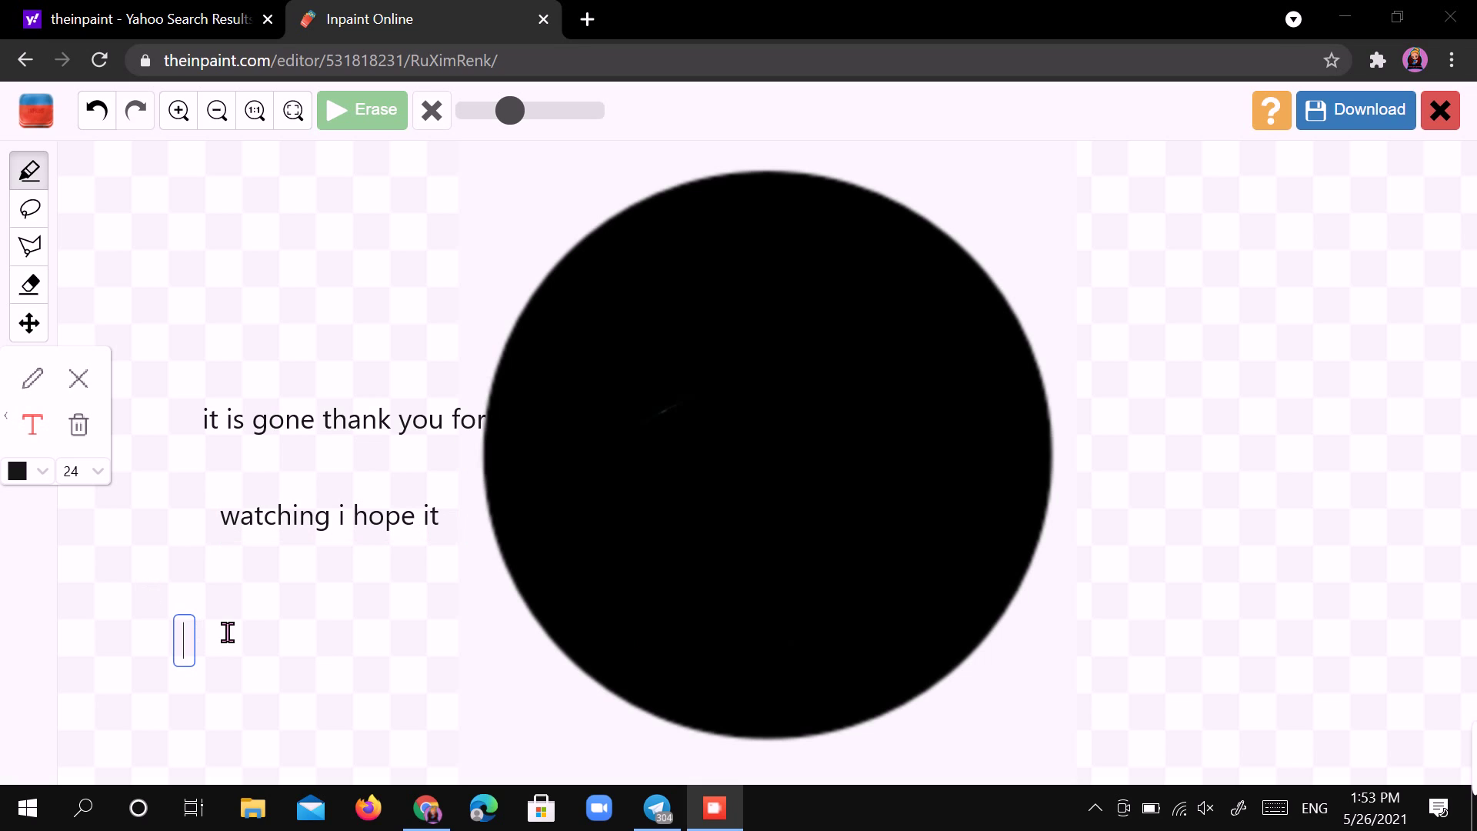
text(hel)
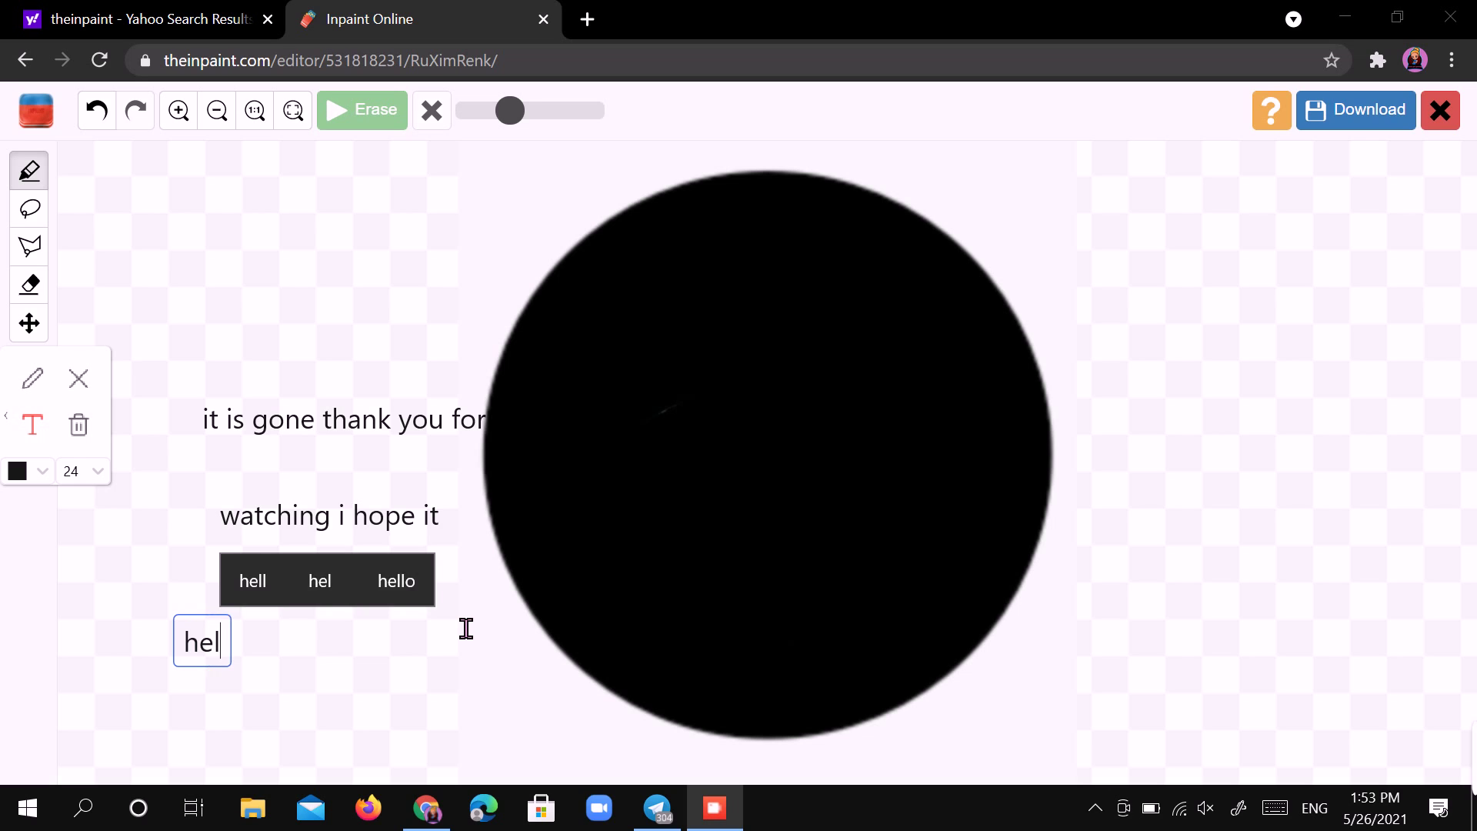
text(p us guy)
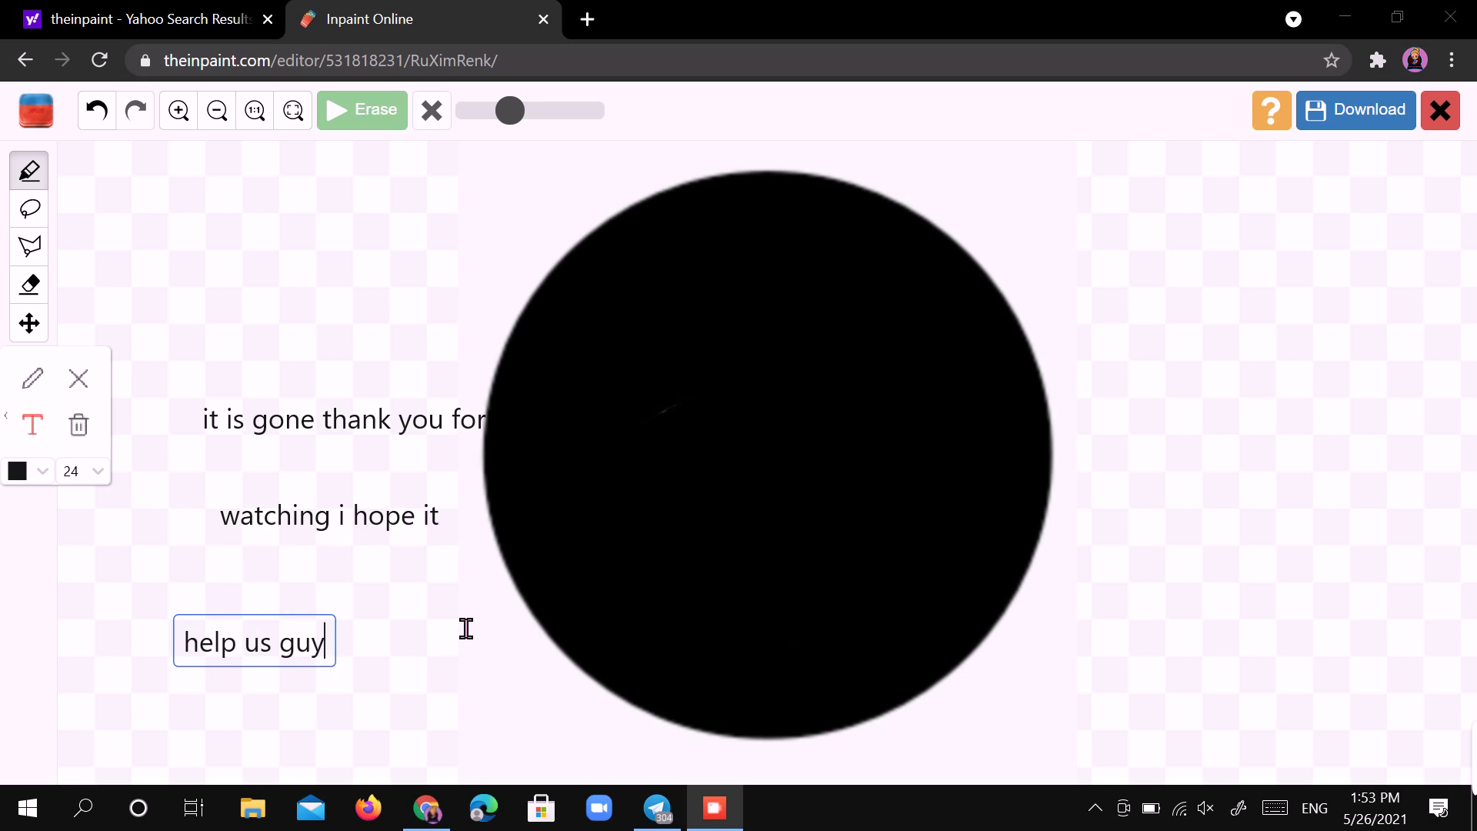
text(s)
click(408, 680)
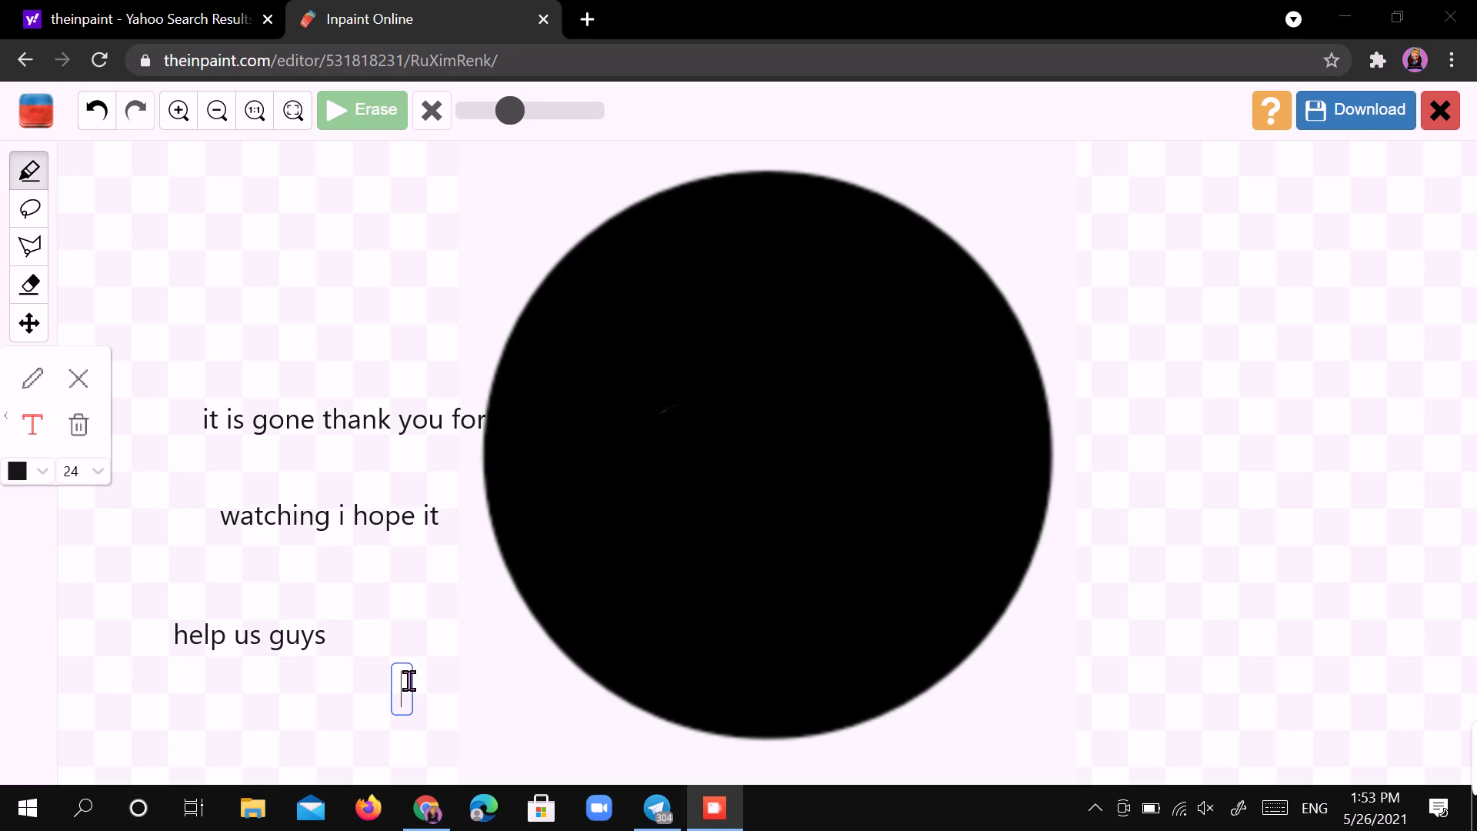
- Add 'bye' above the message, then delete all the text annotations
click(244, 351)
text(bye)
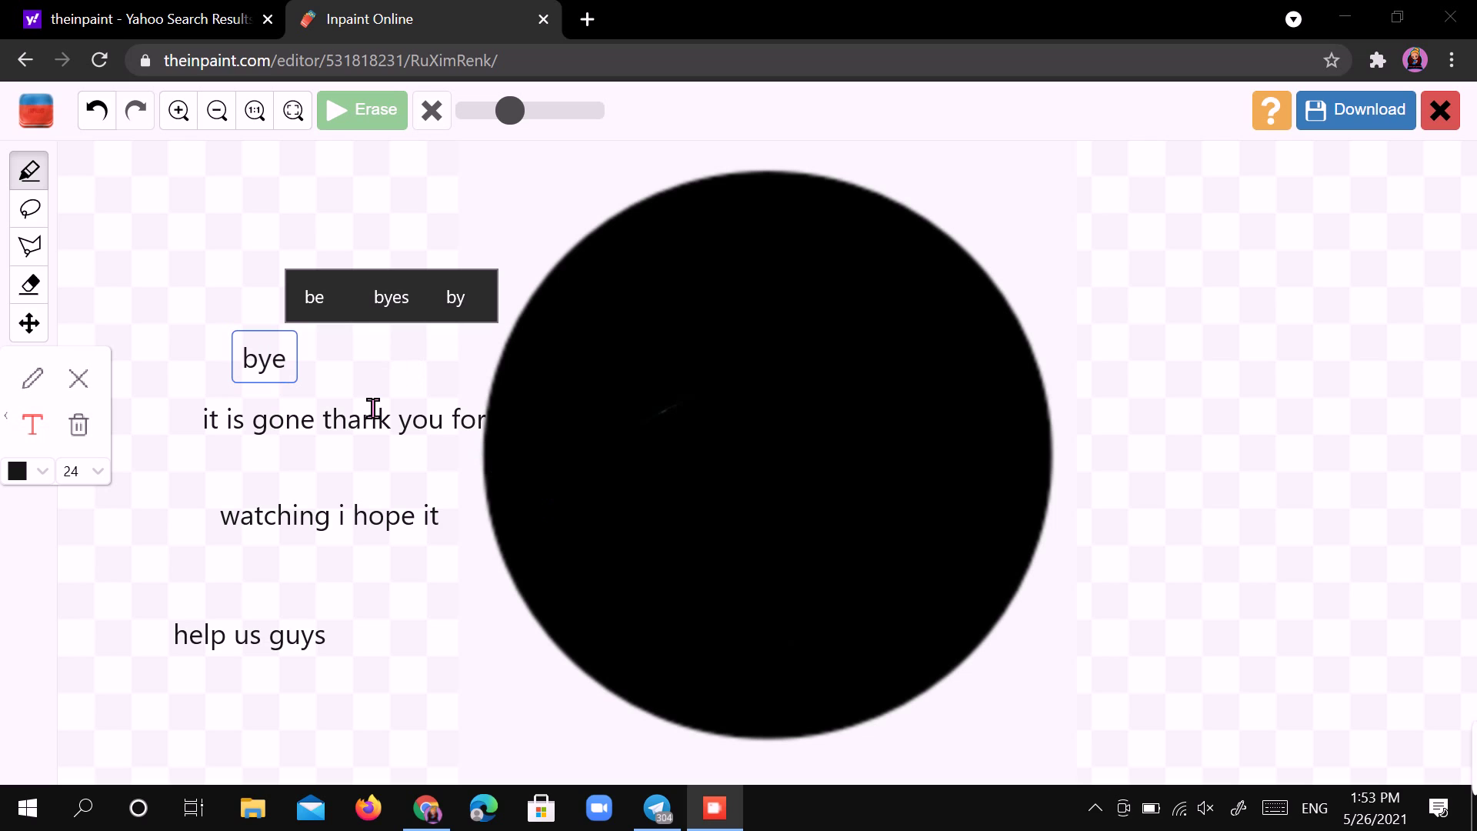
click(373, 409)
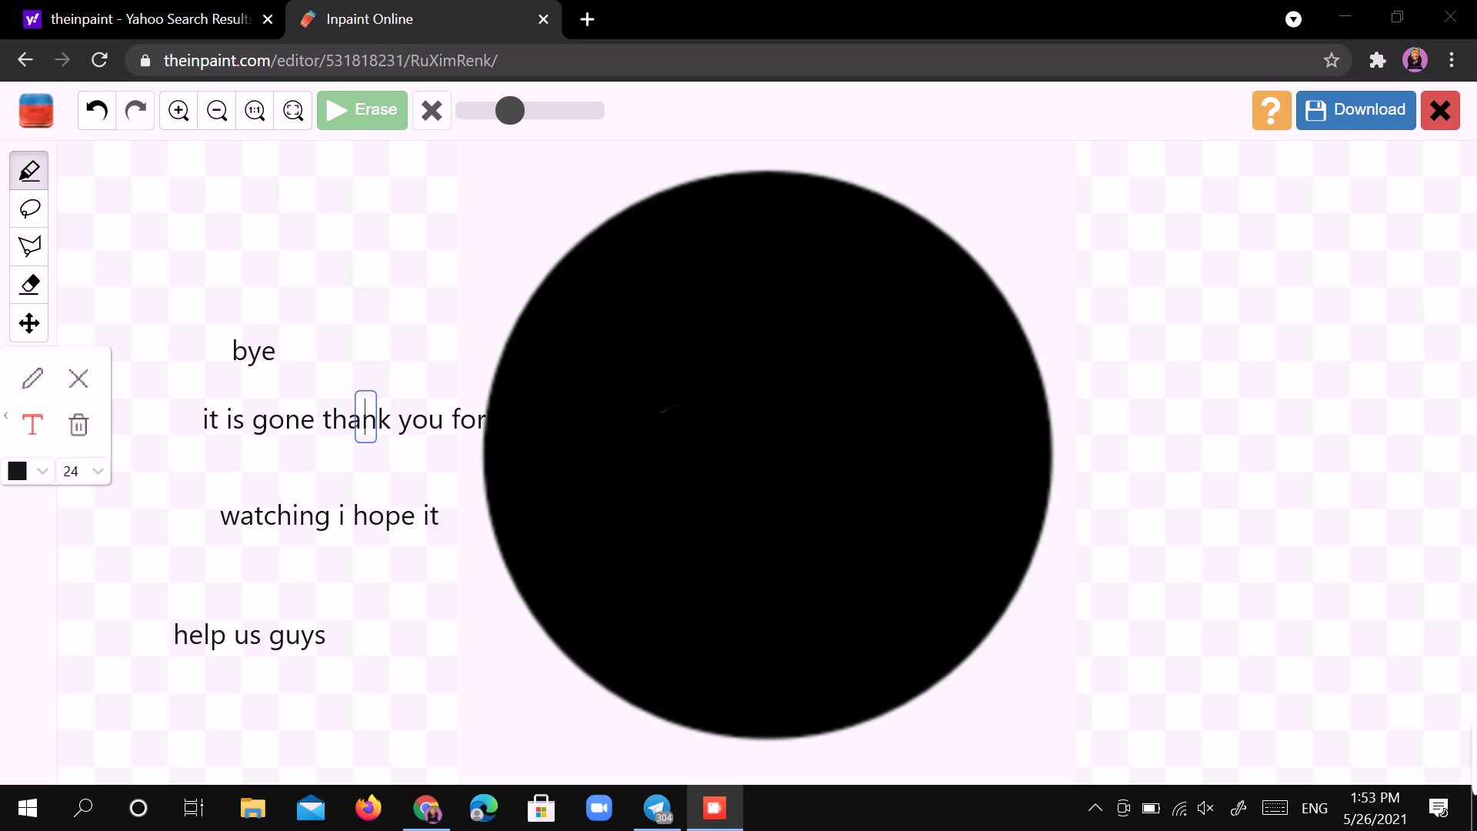
click(79, 425)
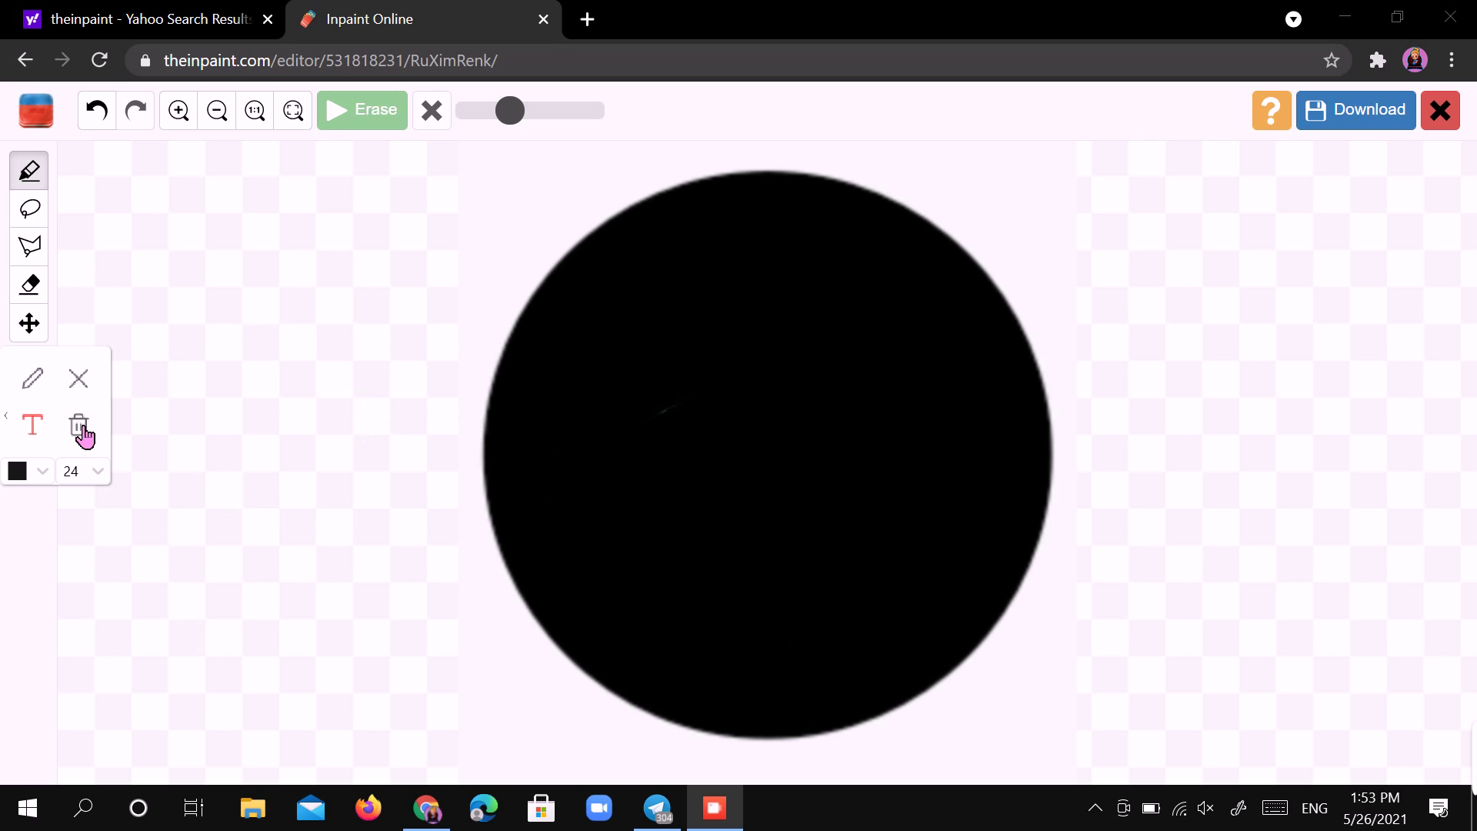
click(85, 382)
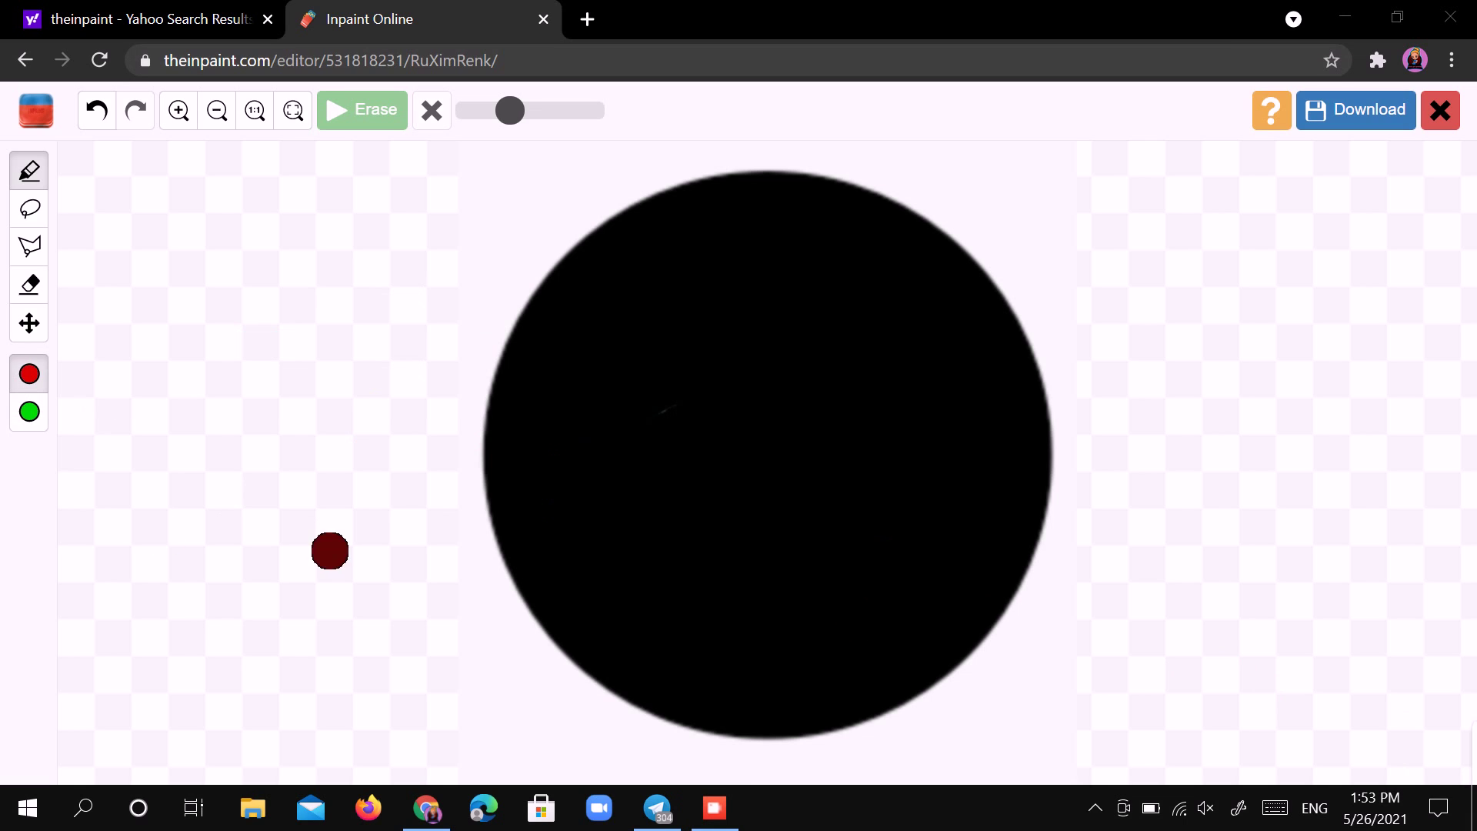